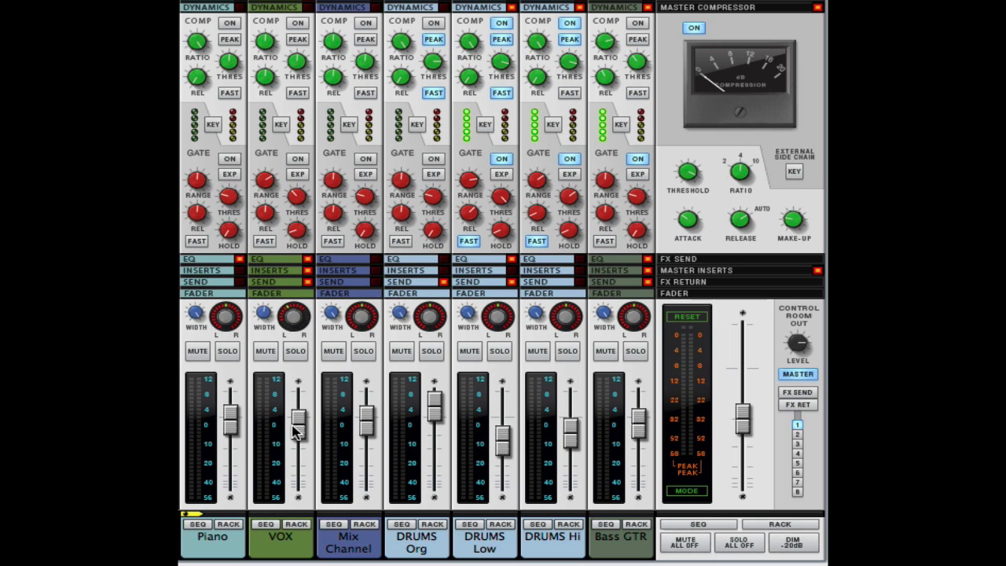
Lower the VOX channel fader and raise it again to around its starting level to demonstrate crossing the threshold.
{"action": "mouse_move", "coordinate": [299, 437]}
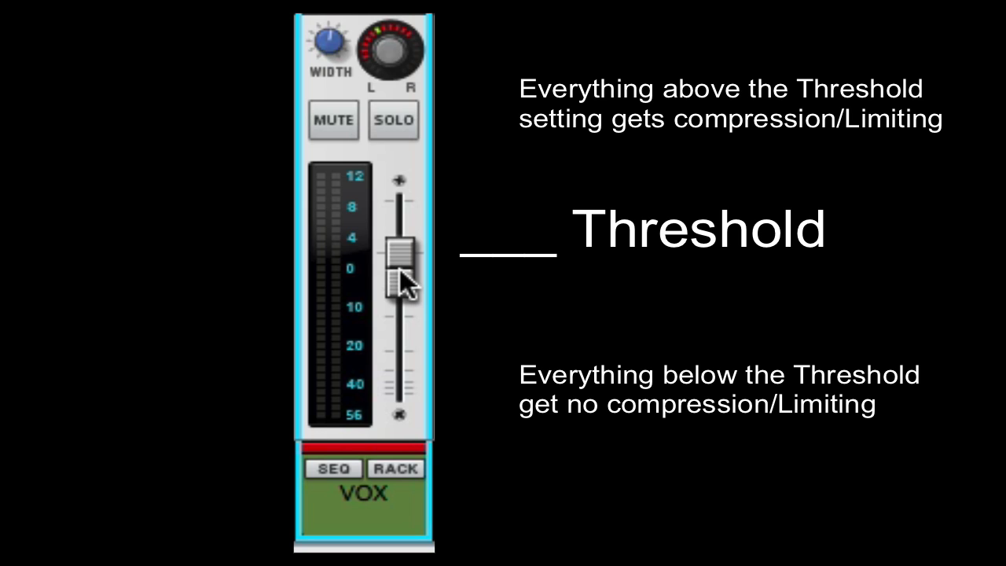
{"action": "left_click_drag", "start_coordinate": [399, 279], "coordinate": [397, 307]}
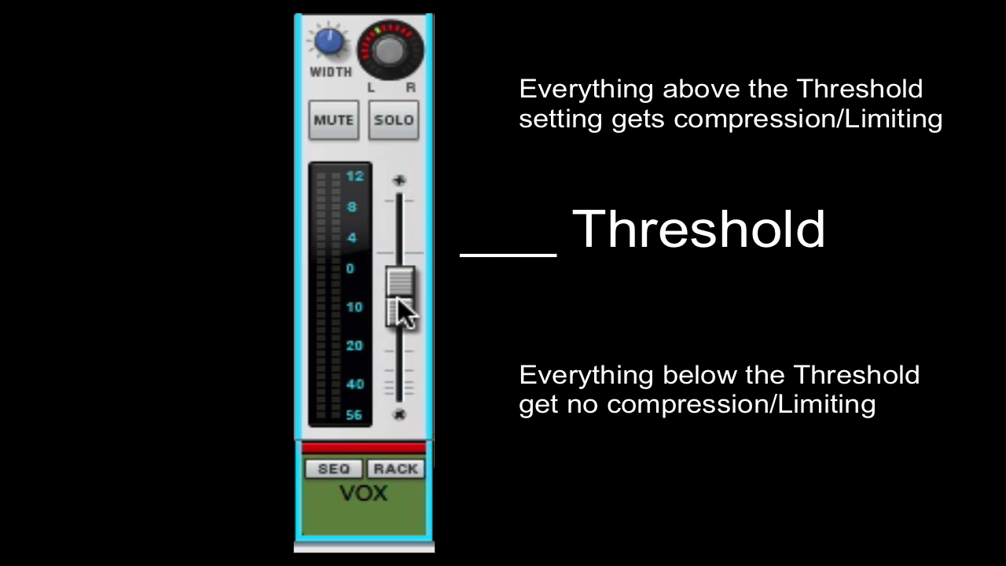
{"action": "left_click_drag", "start_coordinate": [397, 297], "coordinate": [401, 255]}
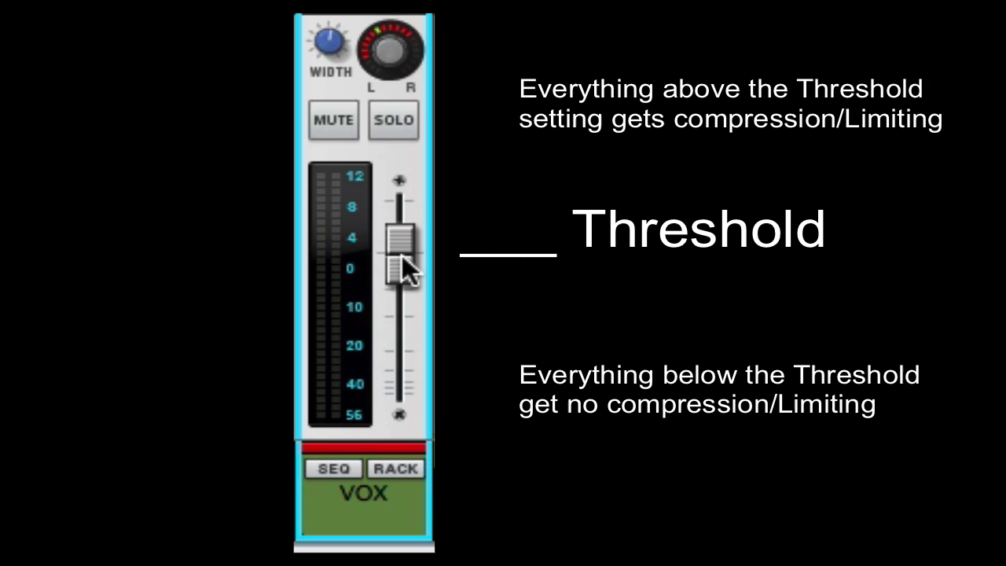
{"action": "mouse_move", "coordinate": [401, 254]}
{"action": "left_mouse_down"}
{"action": "mouse_move", "coordinate": [393, 290]}
{"action": "mouse_move", "coordinate": [387, 251]}
{"action": "left_mouse_up"}
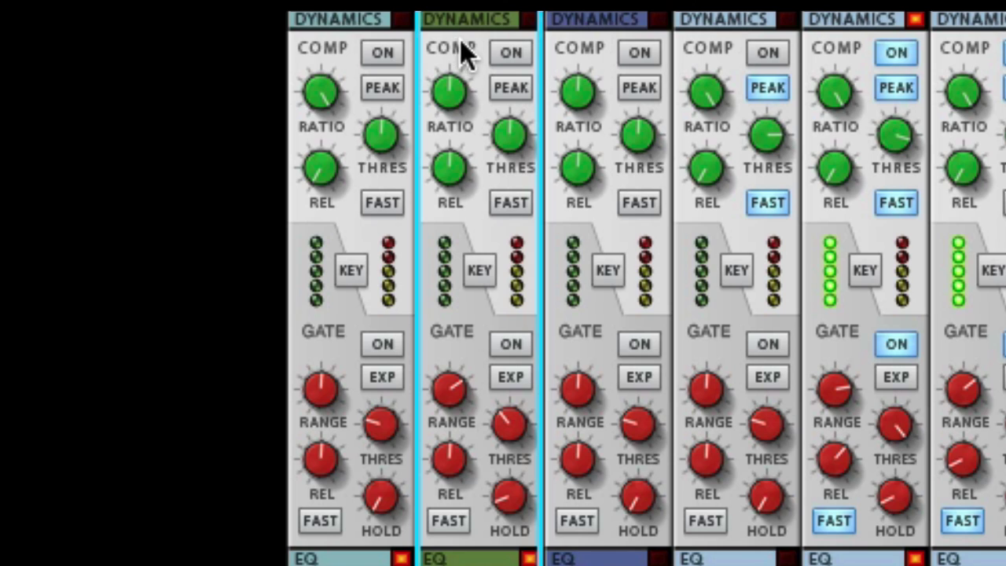
Switch the VOX channel compressor's Peak mode on and off twice, leaving it off.
{"action": "left_click", "coordinate": [503, 89]}
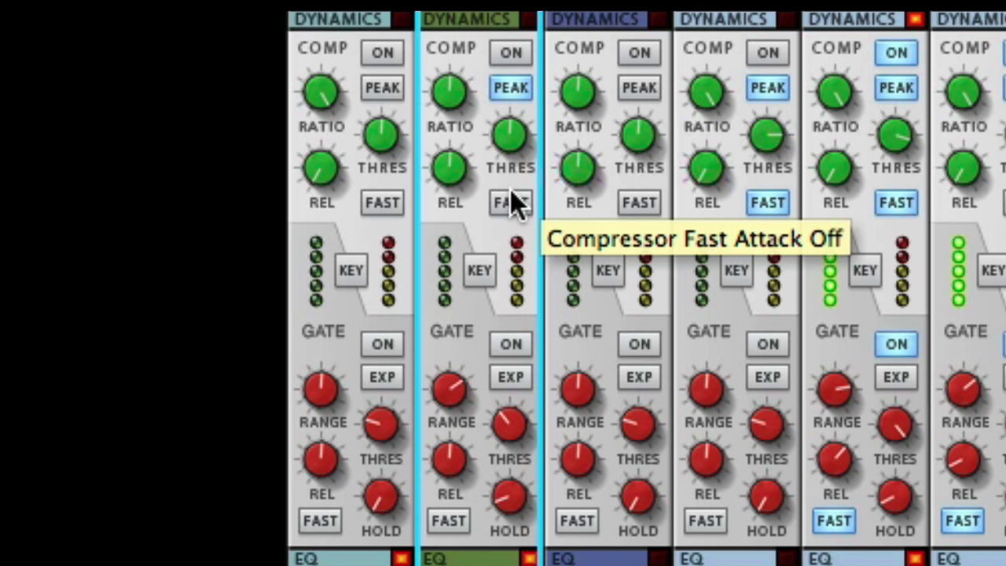
{"action": "left_click", "coordinate": [503, 80]}
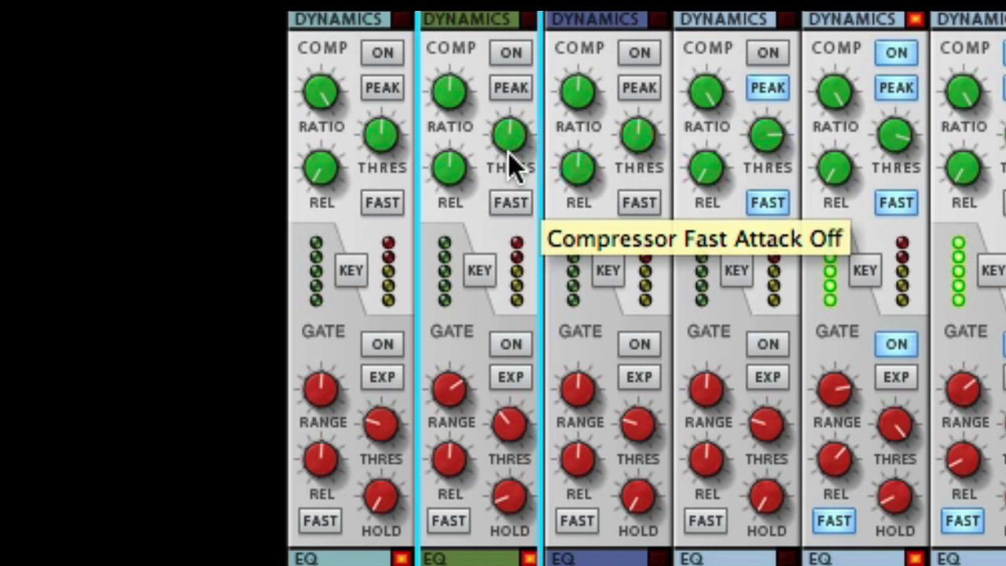
{"action": "left_click", "coordinate": [512, 85]}
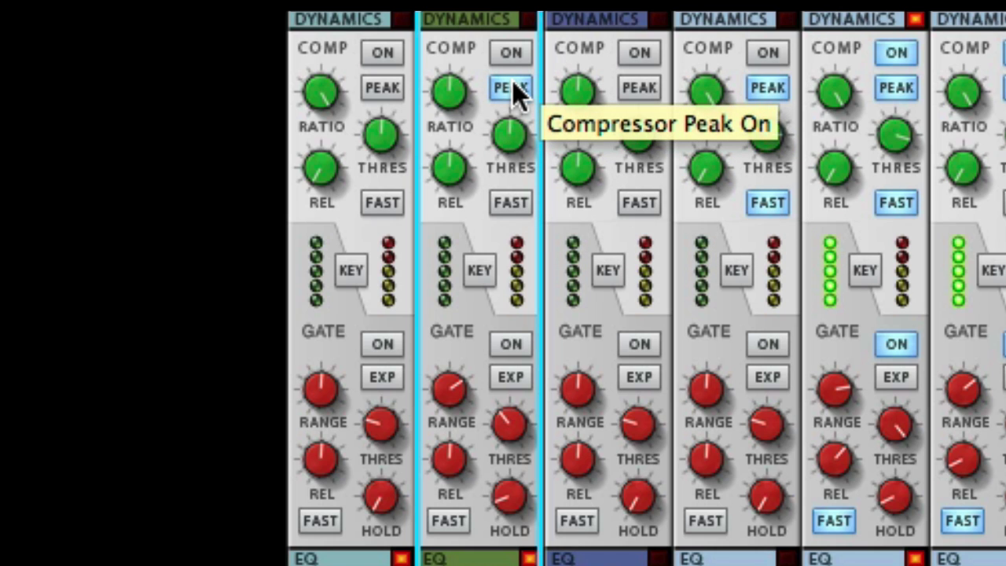
{"action": "left_click", "coordinate": [512, 83]}
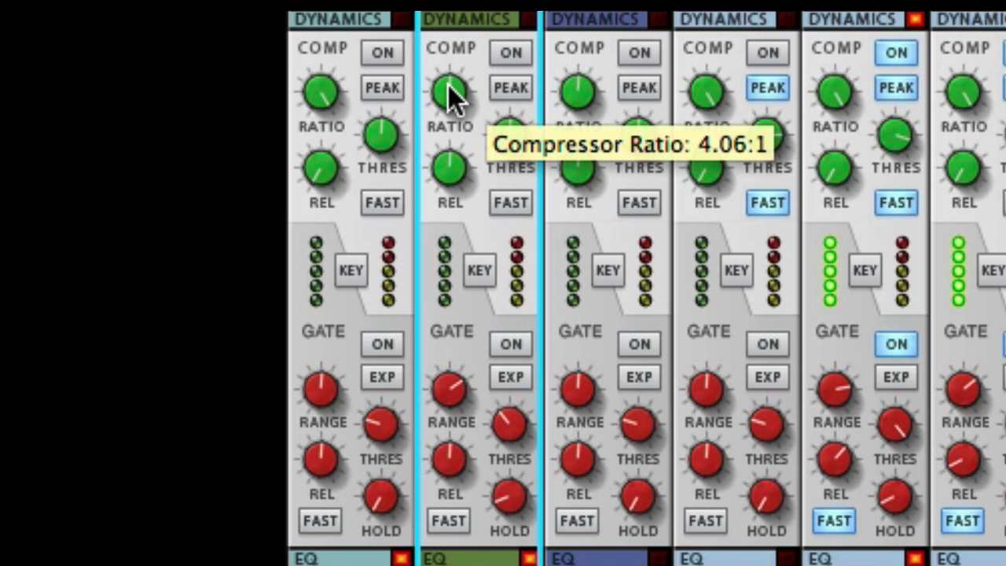
Sweep the VOX compressor ratio down and up to Infinite:1, and bring it back to about 2.87:1.
{"action": "left_click_drag", "start_coordinate": [449, 87], "coordinate": [424, 191]}
{"action": "left_click_drag", "start_coordinate": [447, 99], "coordinate": [448, 35]}
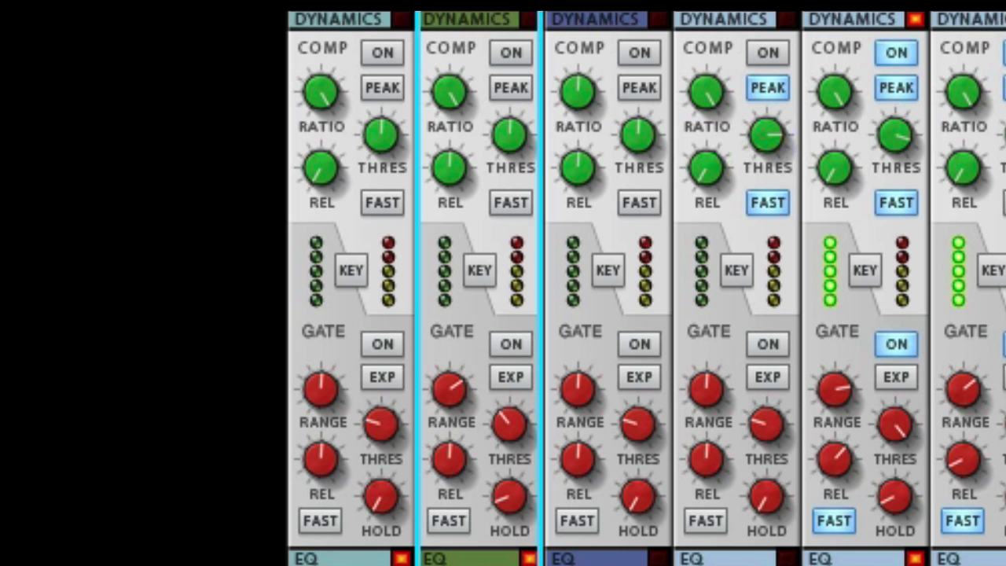
{"action": "mouse_move", "coordinate": [450, 87]}
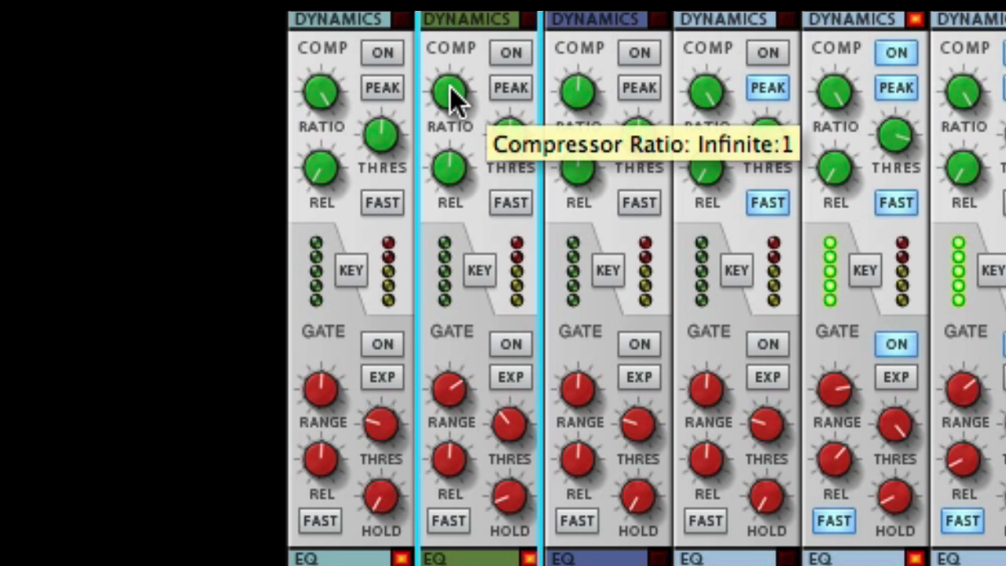
{"action": "left_click_drag", "start_coordinate": [450, 87], "coordinate": [386, 180]}
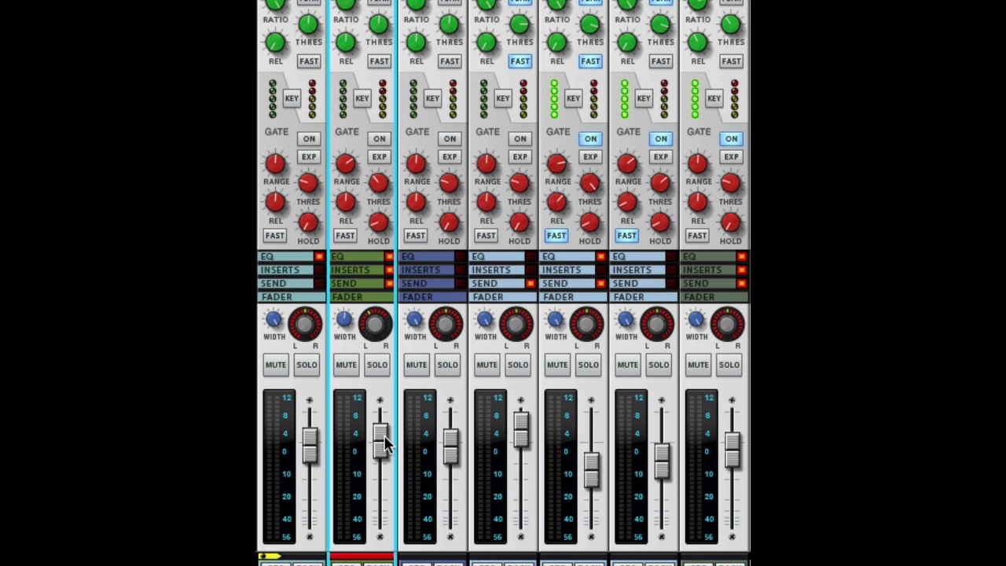
Dip the VOX fader slightly and raise it again, and raise the VOX compressor threshold to about -20 dB.
{"action": "mouse_move", "coordinate": [380, 446]}
{"action": "left_mouse_down"}
{"action": "mouse_move", "coordinate": [381, 483]}
{"action": "mouse_move", "coordinate": [380, 443]}
{"action": "mouse_move", "coordinate": [380, 459]}
{"action": "left_mouse_up"}
{"action": "left_click_drag", "start_coordinate": [379, 460], "coordinate": [380, 451]}
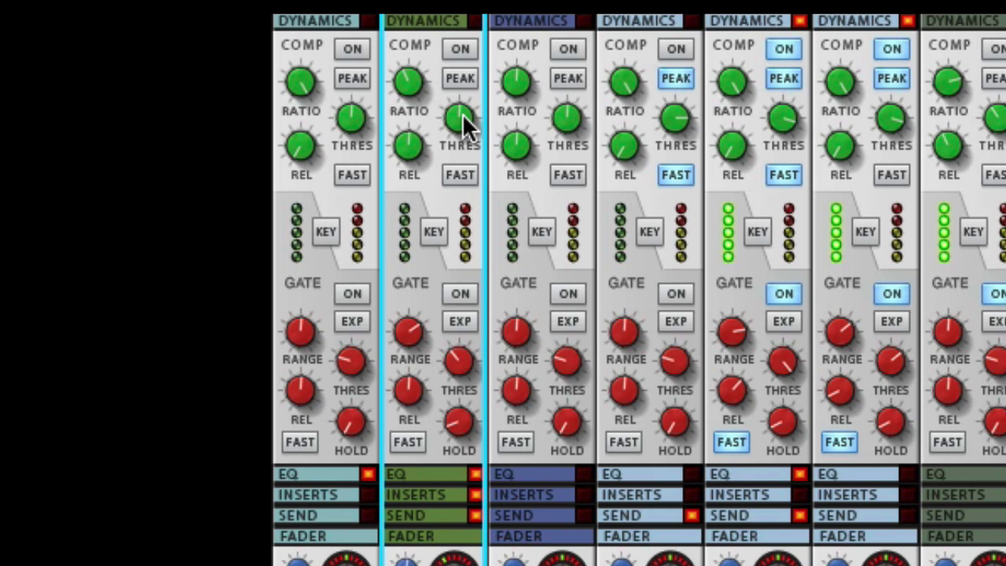
{"action": "mouse_move", "coordinate": [463, 125]}
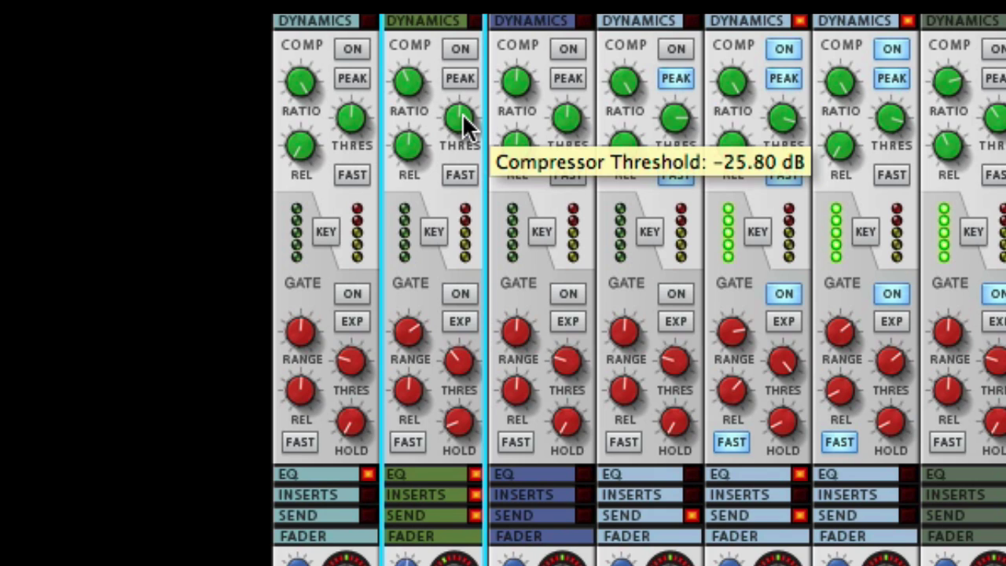
{"action": "left_click_drag", "start_coordinate": [463, 118], "coordinate": [434, 103]}
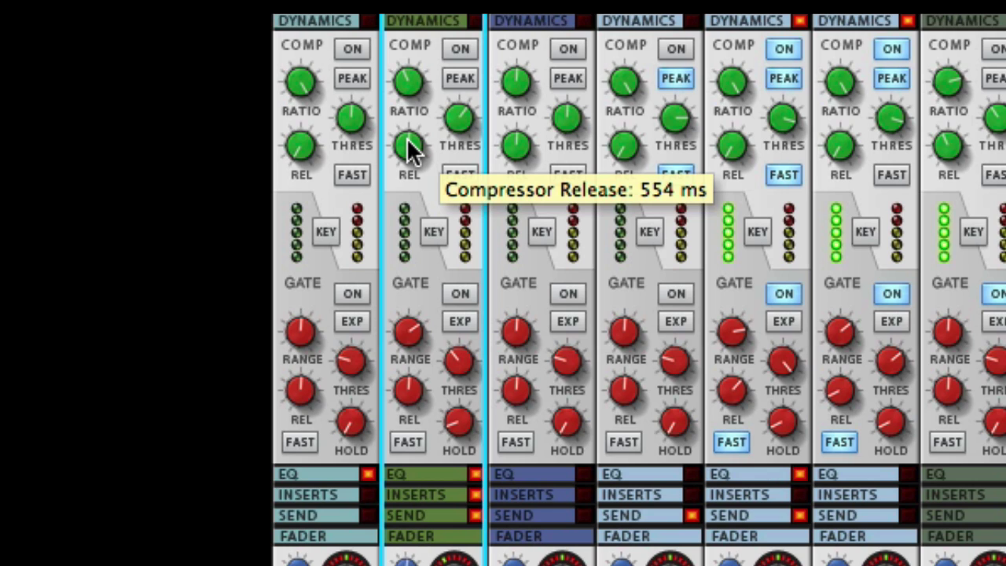
{"action": "mouse_move", "coordinate": [464, 126]}
Sweep the VOX compressor release between 100 ms and 1,000 ms, and settle it on a fairly short time.
{"action": "left_click_drag", "start_coordinate": [397, 148], "coordinate": [385, 203]}
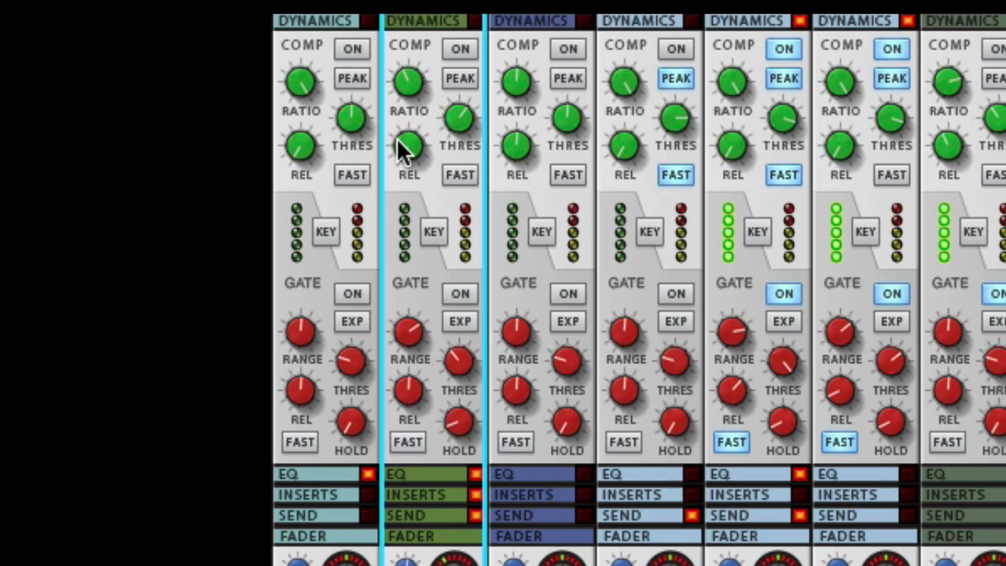
{"action": "mouse_move", "coordinate": [402, 148]}
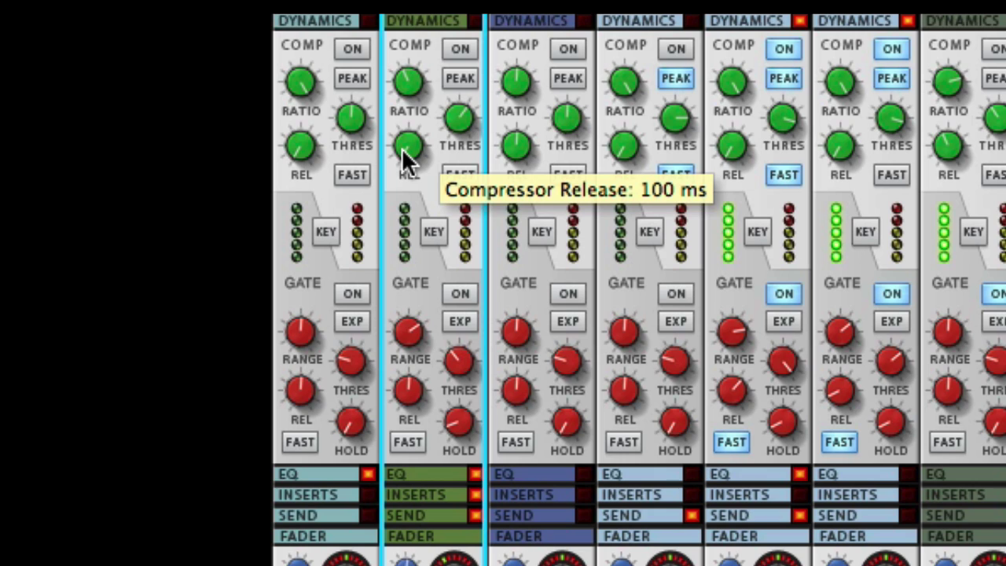
{"action": "left_click_drag", "start_coordinate": [402, 147], "coordinate": [381, 33]}
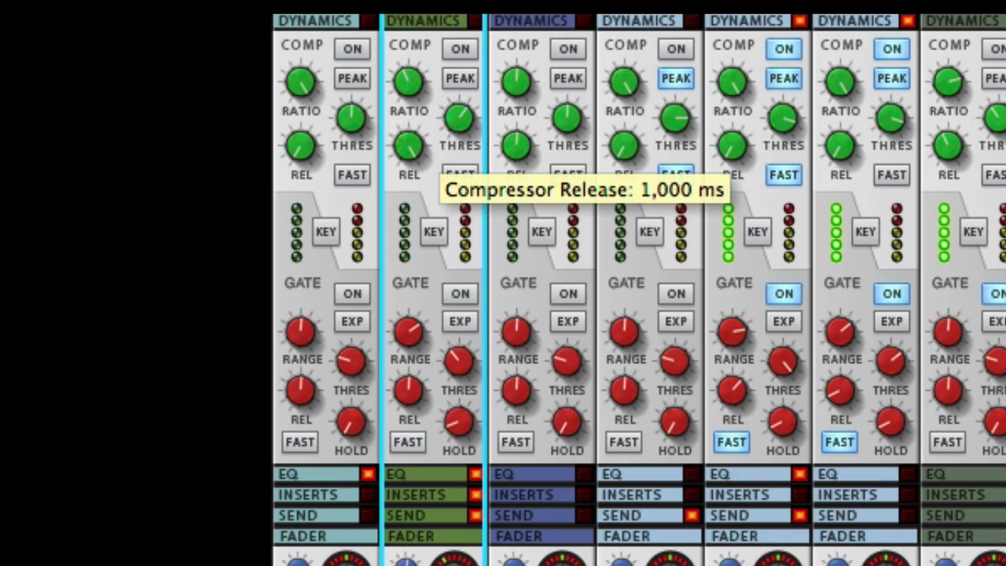
{"action": "left_click_drag", "start_coordinate": [381, 33], "coordinate": [385, 130]}
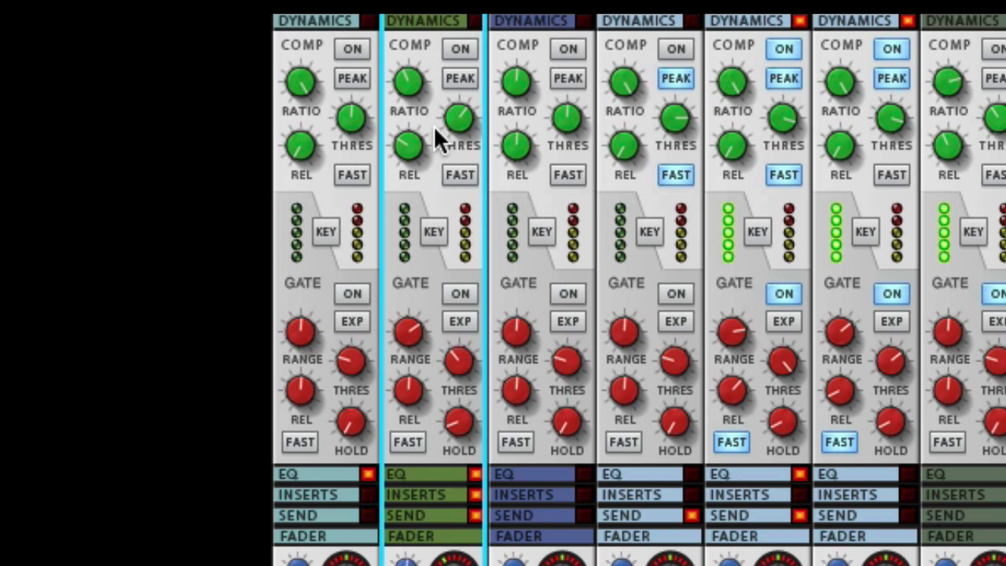
Toggle the VOX compressor's Fast attack and Peak mode on and off, leaving both off.
{"action": "left_click", "coordinate": [459, 174]}
{"action": "left_click", "coordinate": [454, 172]}
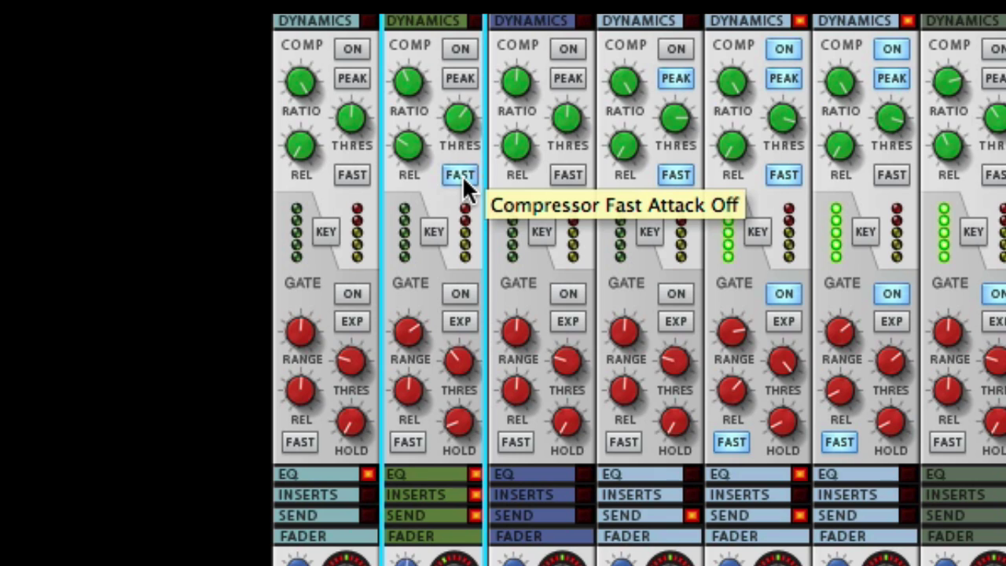
{"action": "left_click", "coordinate": [462, 176]}
{"action": "left_click", "coordinate": [462, 175]}
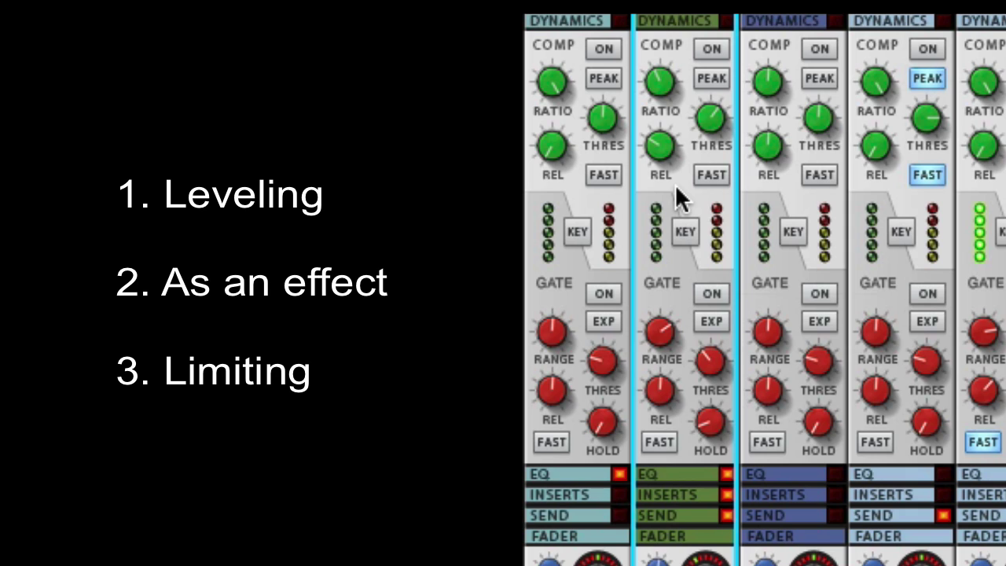
{"action": "left_click", "coordinate": [711, 78]}
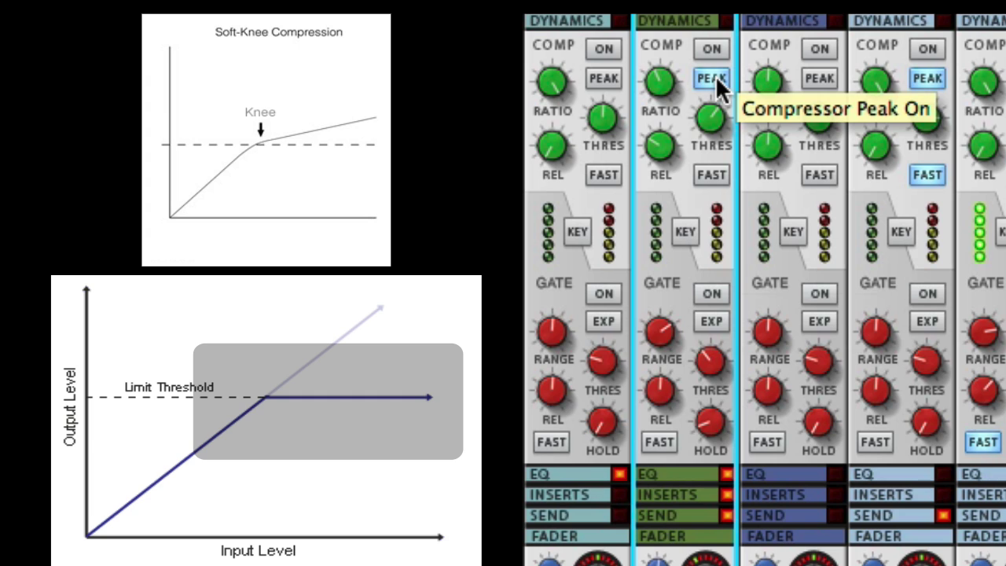
{"action": "left_click", "coordinate": [715, 75]}
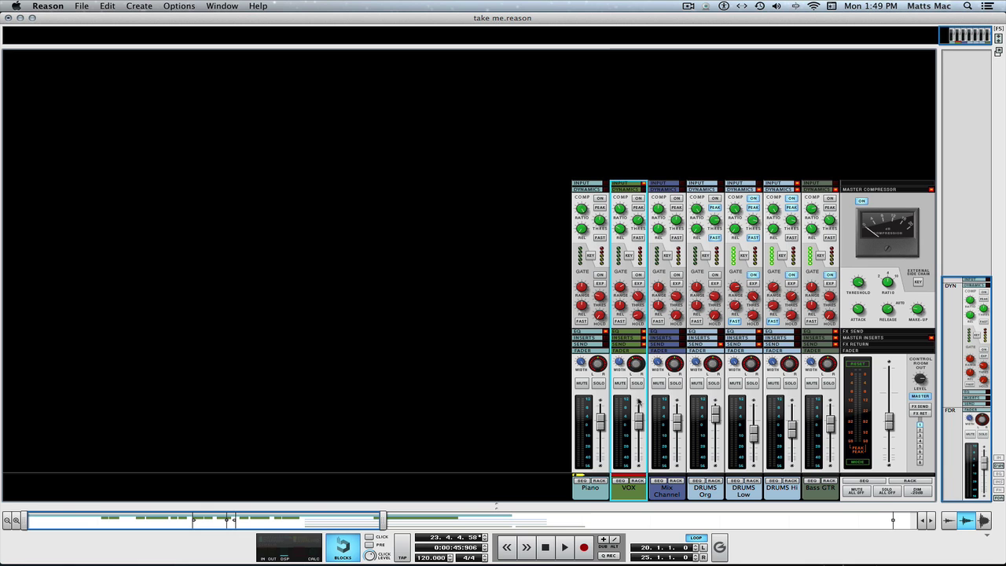
Move the song position in the sequencer back to the loop start at bar 20, and return to the mixer.
{"action": "mouse_move", "coordinate": [637, 400]}
{"action": "key", "text": "F7"}
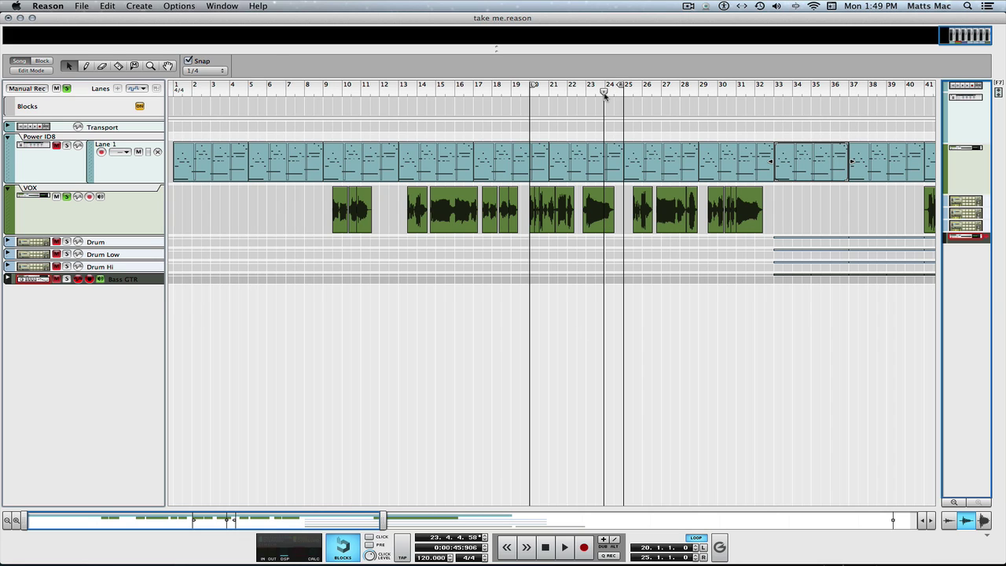
{"action": "left_click_drag", "start_coordinate": [602, 90], "coordinate": [529, 100]}
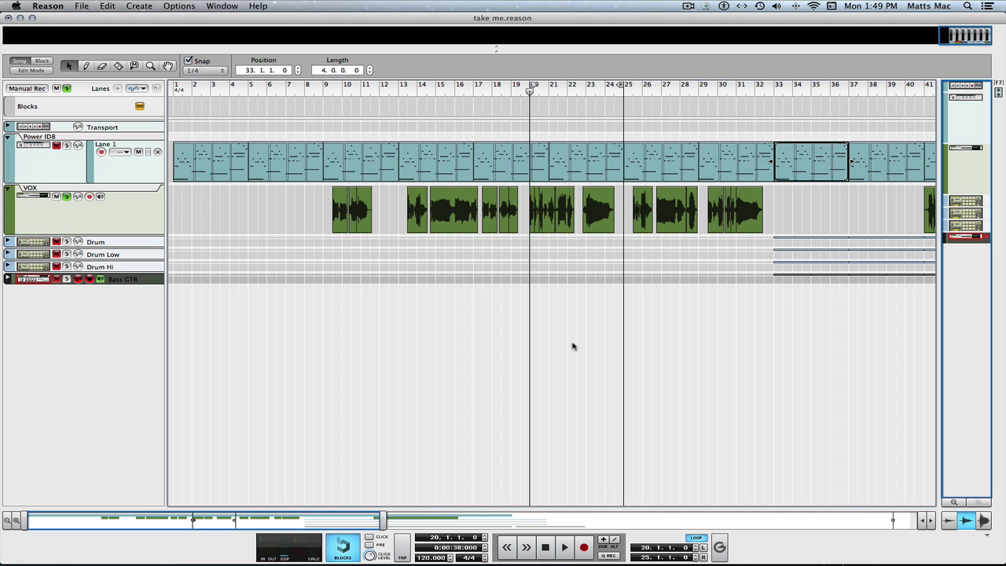
{"action": "key", "text": "F5"}
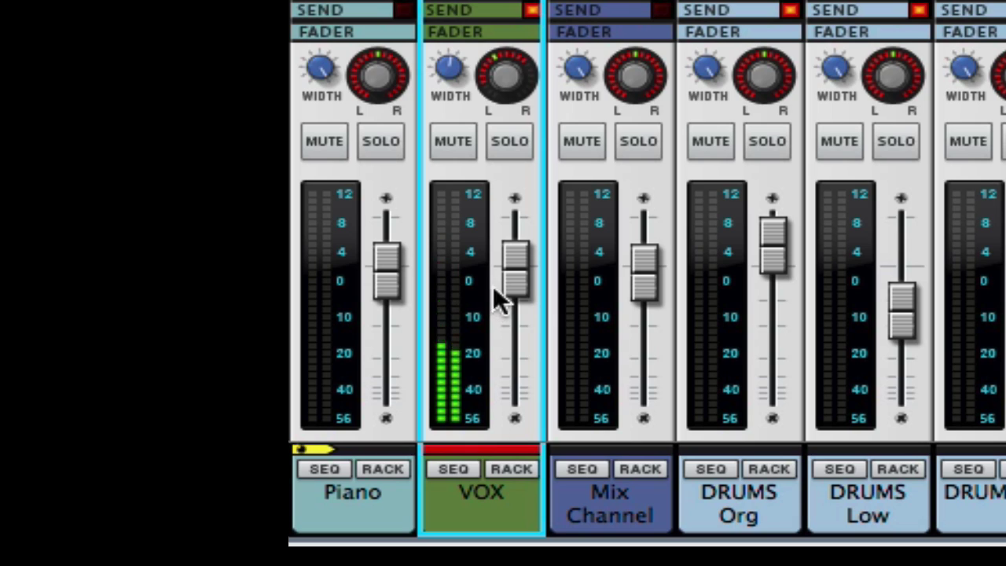
{"action": "mouse_move", "coordinate": [504, 285]}
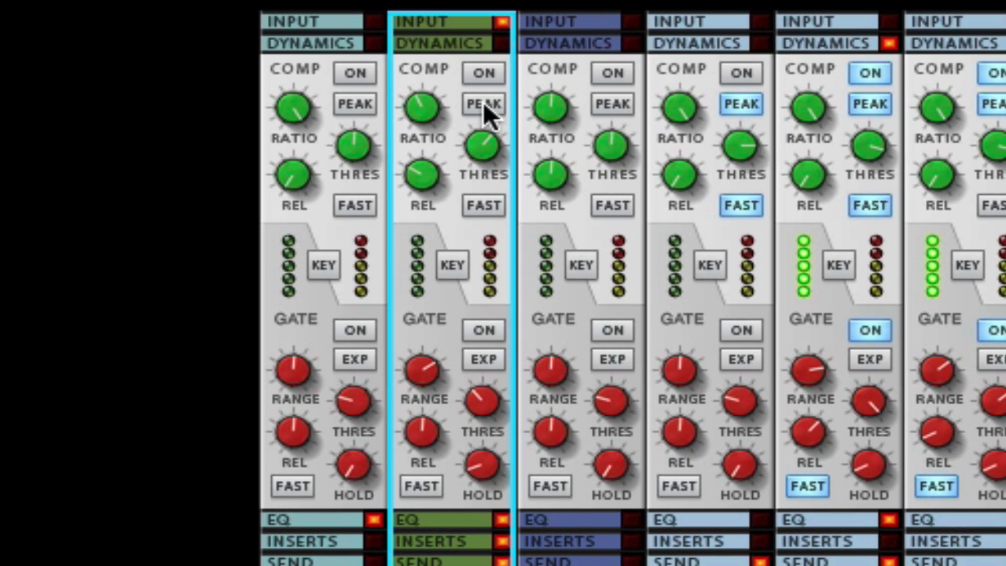
Enable the VOX channel compressor and raise its ratio to 6.20:1.
{"action": "left_click", "coordinate": [485, 70]}
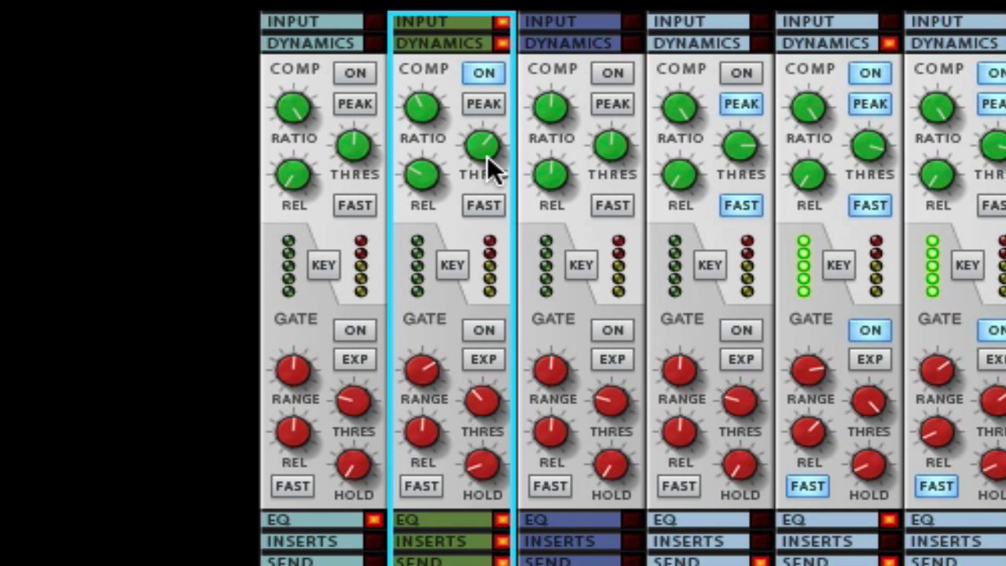
{"action": "mouse_move", "coordinate": [488, 157]}
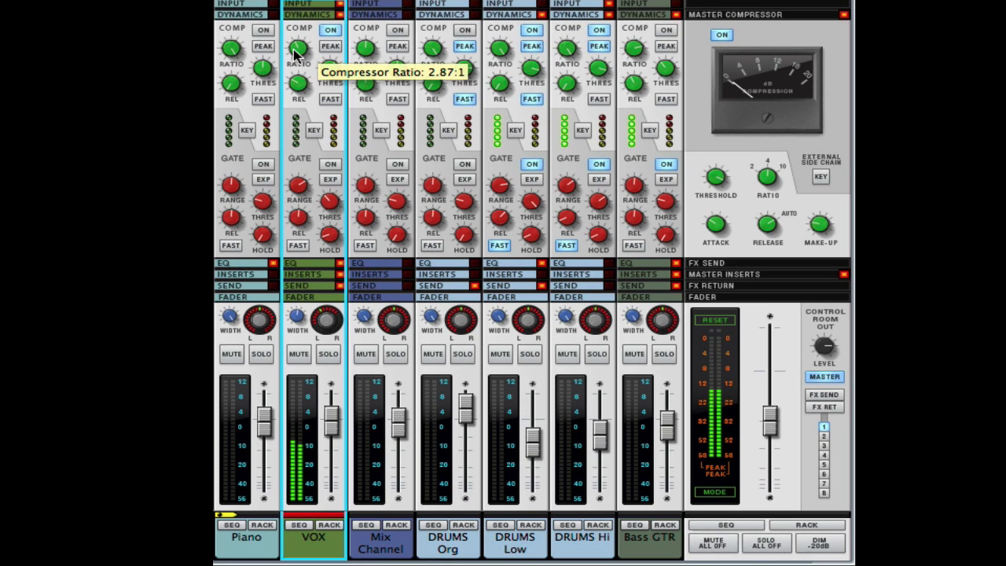
{"action": "left_click_drag", "start_coordinate": [295, 53], "coordinate": [293, 45]}
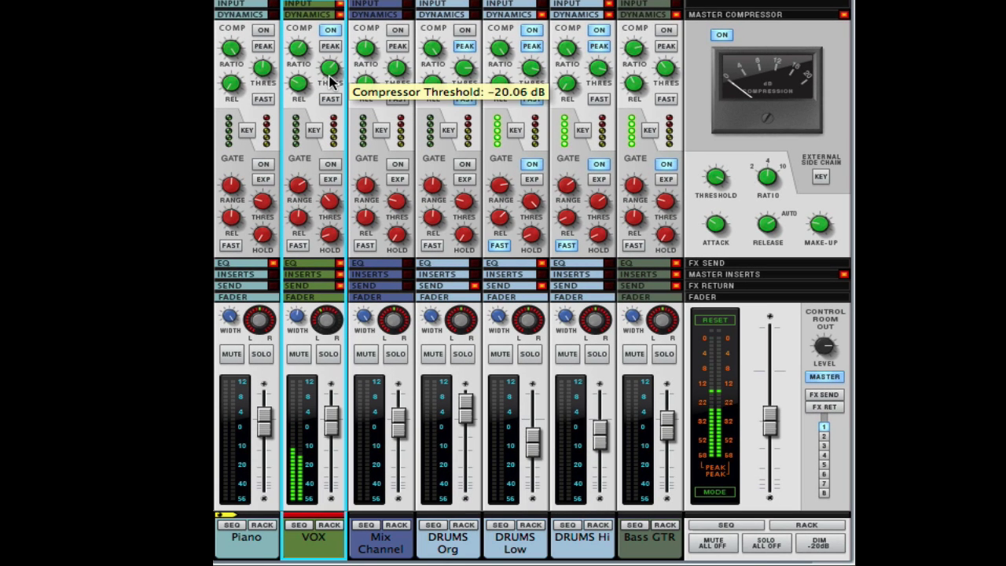
Adjust the VOX compressor threshold down and up during playback, settling it at -13.92 dB.
{"action": "left_click_drag", "start_coordinate": [325, 71], "coordinate": [326, 79]}
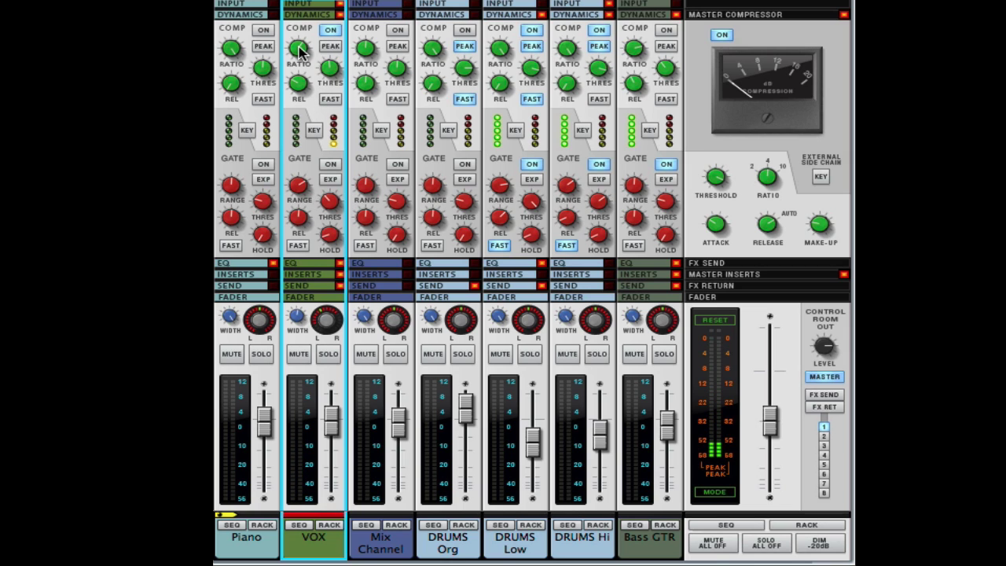
{"action": "mouse_move", "coordinate": [298, 48]}
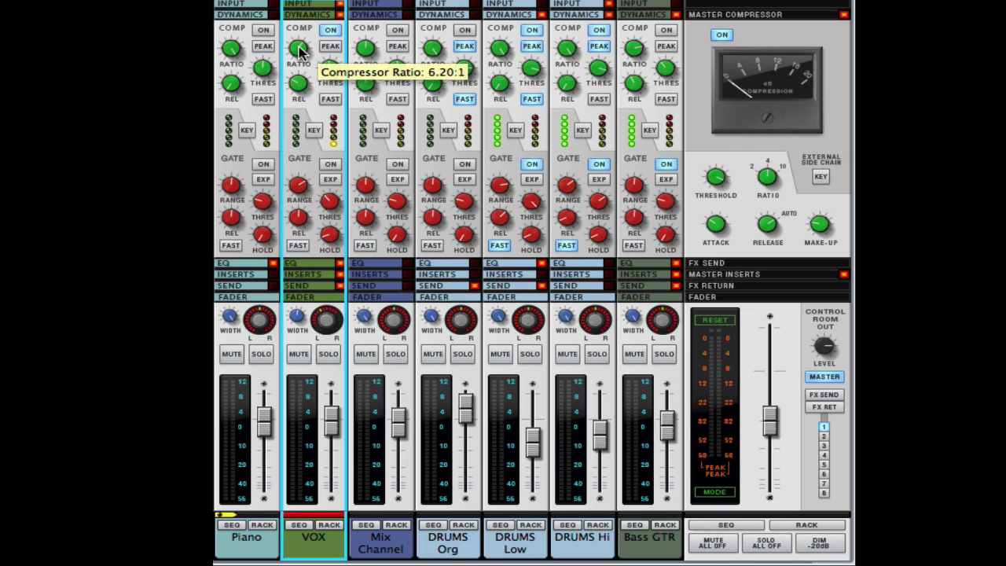
{"action": "mouse_move", "coordinate": [332, 67]}
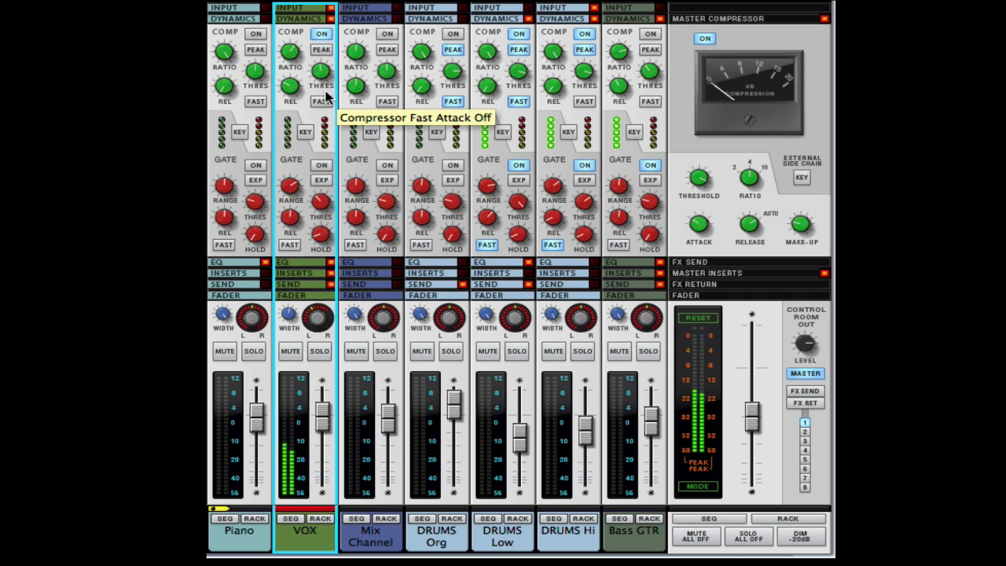
{"action": "mouse_move", "coordinate": [322, 82]}
{"action": "left_mouse_down"}
{"action": "mouse_move", "coordinate": [313, 60]}
{"action": "mouse_move", "coordinate": [312, 71]}
{"action": "left_mouse_up"}
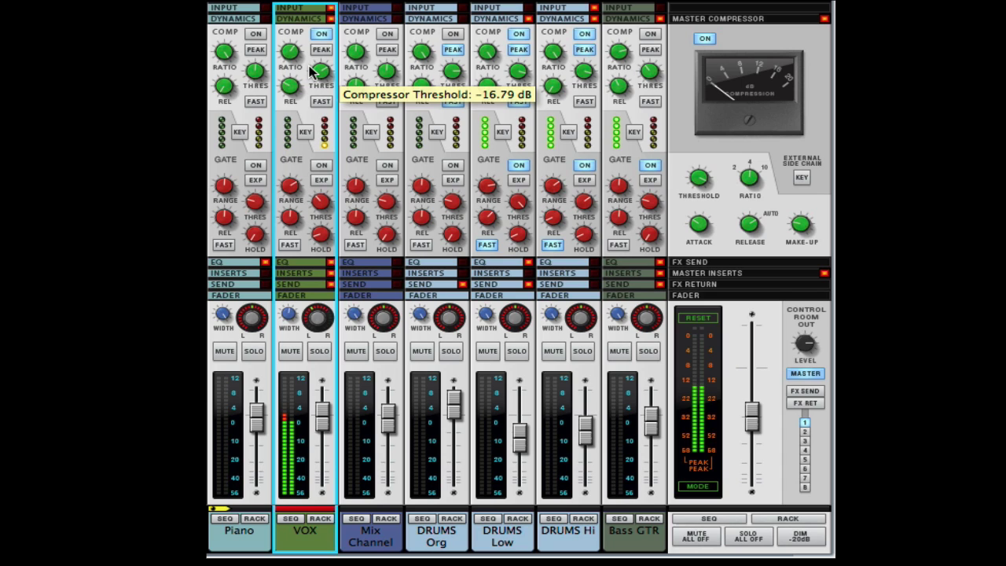
{"action": "left_click_drag", "start_coordinate": [312, 71], "coordinate": [321, 40]}
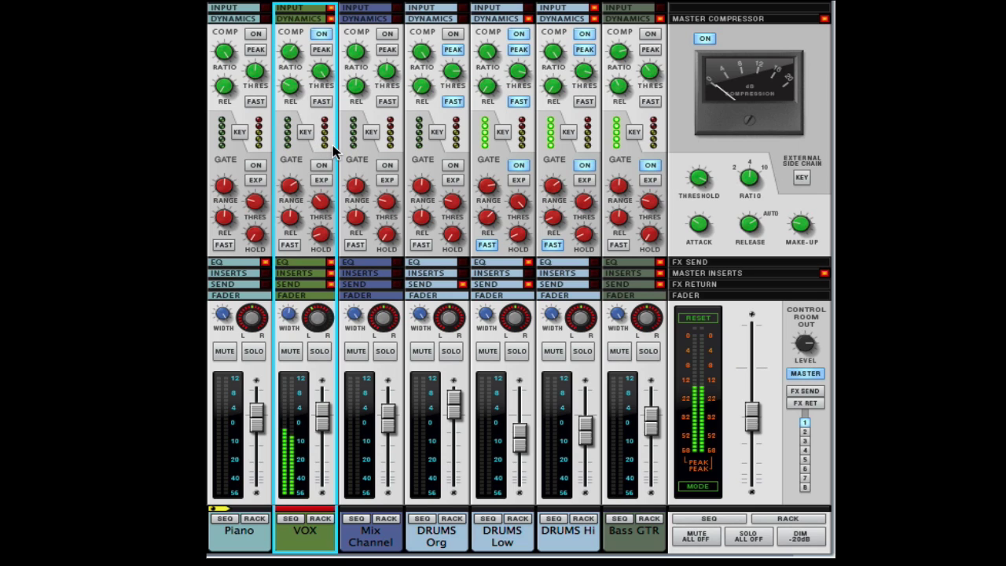
{"action": "left_click_drag", "start_coordinate": [324, 72], "coordinate": [318, 96]}
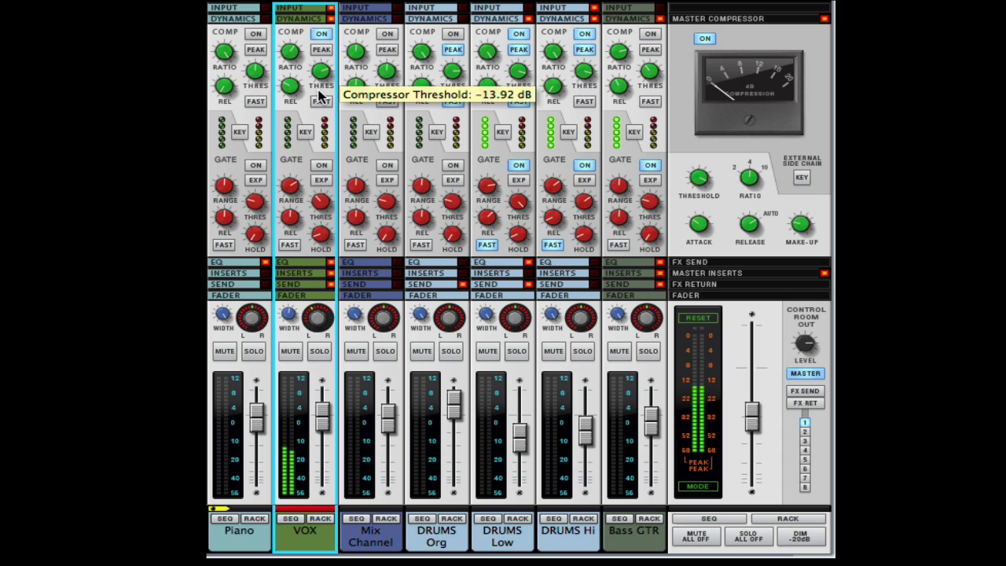
Lower the VOX compressor threshold to -18.02 dB, and sweep its ratio down to 1.00:1 and back up to about 4.96:1.
{"action": "left_click_drag", "start_coordinate": [318, 95], "coordinate": [320, 99]}
{"action": "mouse_move", "coordinate": [288, 50]}
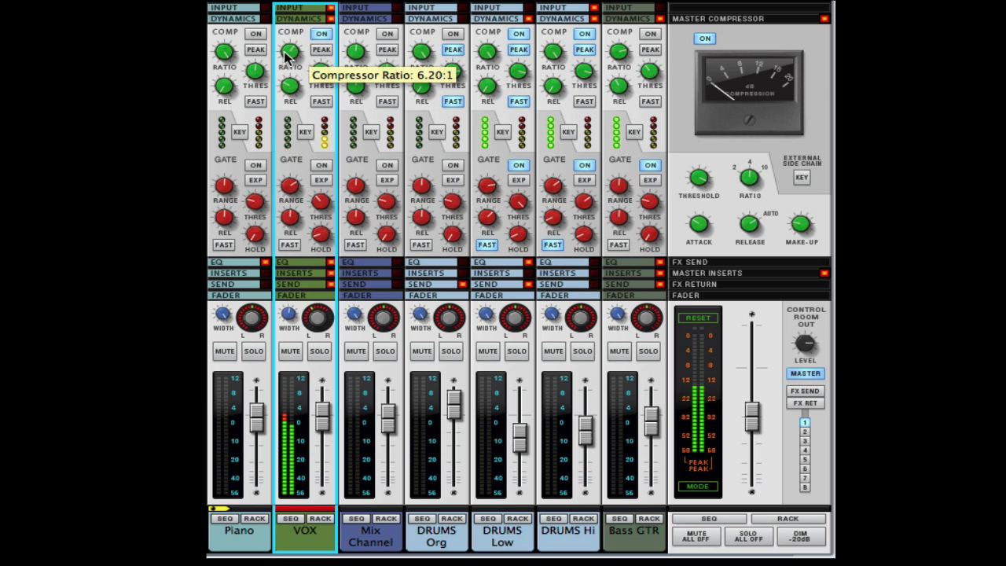
{"action": "left_click_drag", "start_coordinate": [285, 51], "coordinate": [276, 106]}
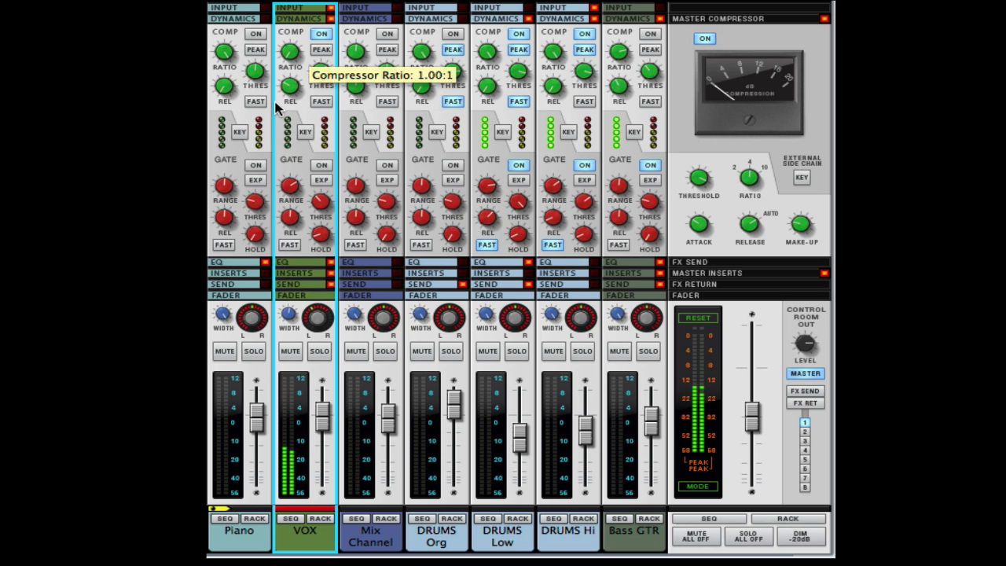
{"action": "left_click_drag", "start_coordinate": [276, 106], "coordinate": [268, 57]}
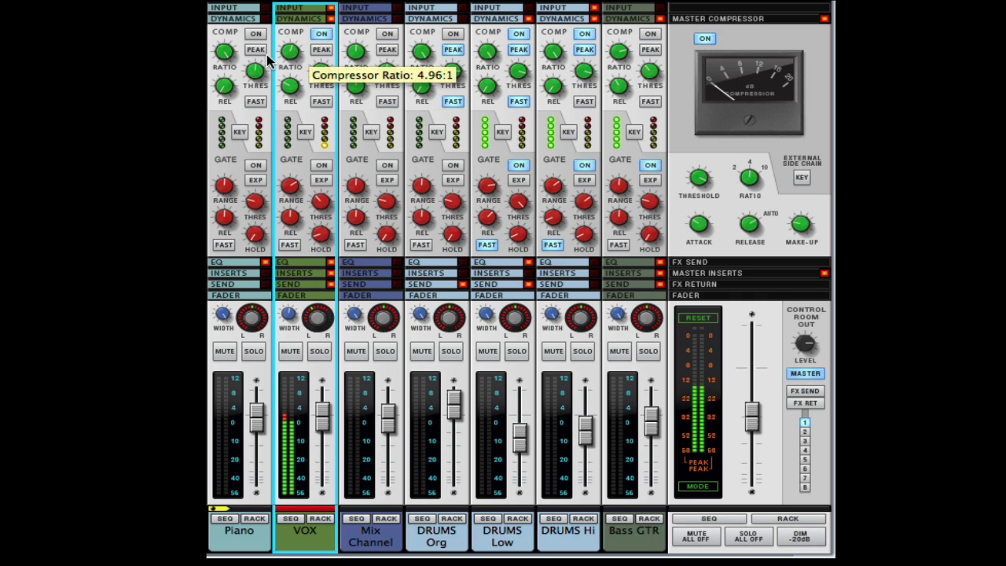
{"action": "left_click_drag", "start_coordinate": [268, 55], "coordinate": [265, 57]}
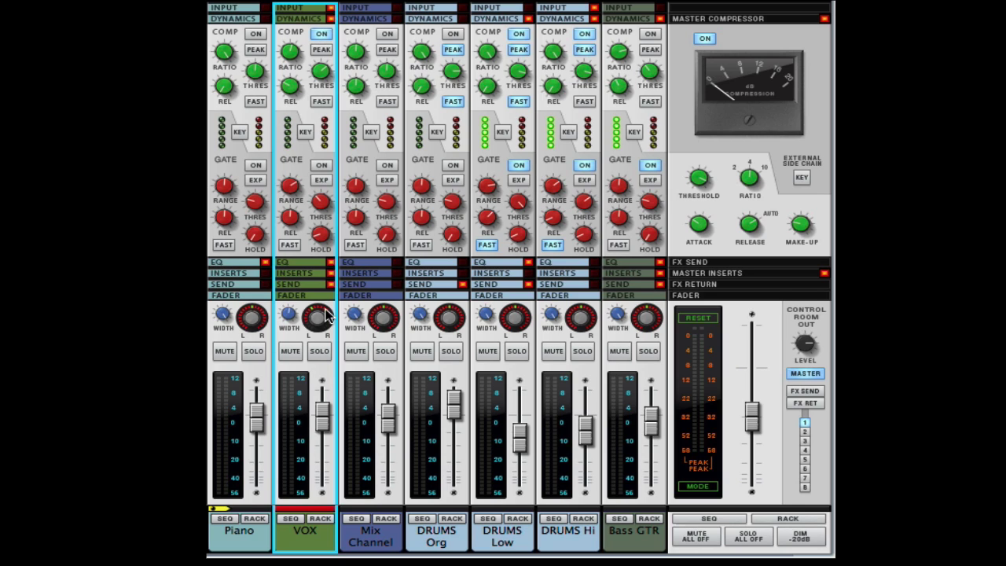
Bypass and re-enable the VOX compressor for comparison, and strengthen it with a -20.47 dB threshold and a higher ratio.
{"action": "left_click", "coordinate": [323, 36]}
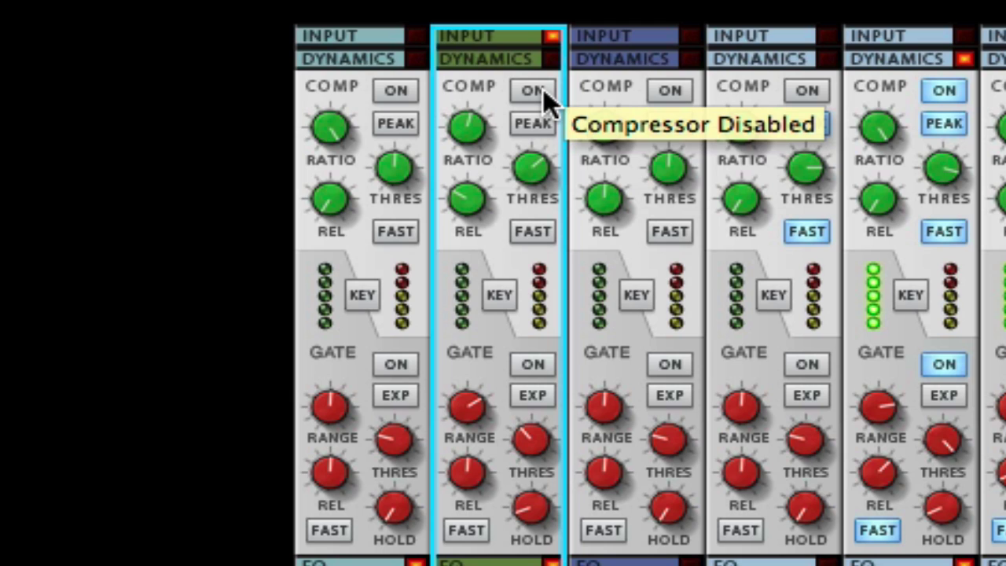
{"action": "left_click", "coordinate": [543, 88]}
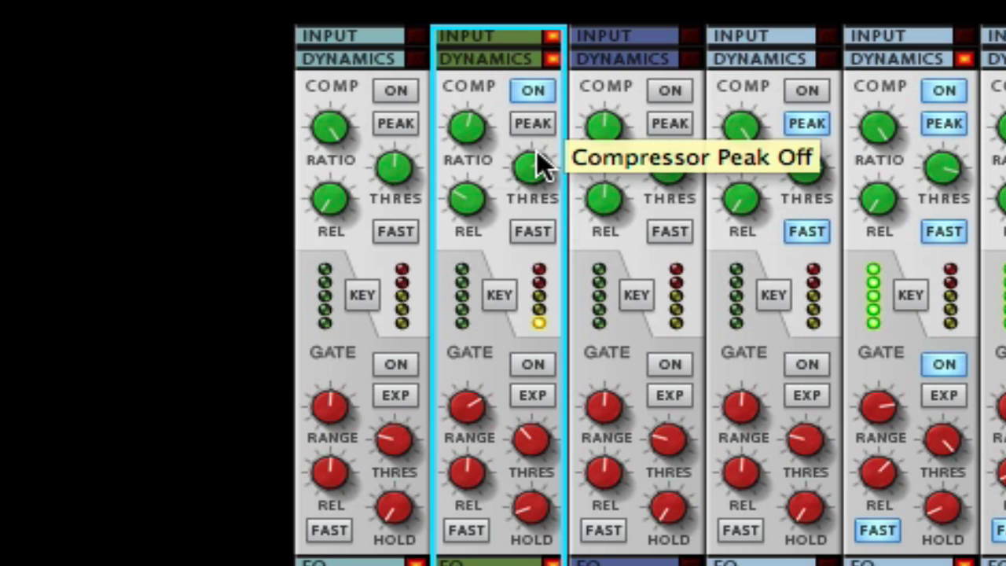
{"action": "mouse_move", "coordinate": [540, 166]}
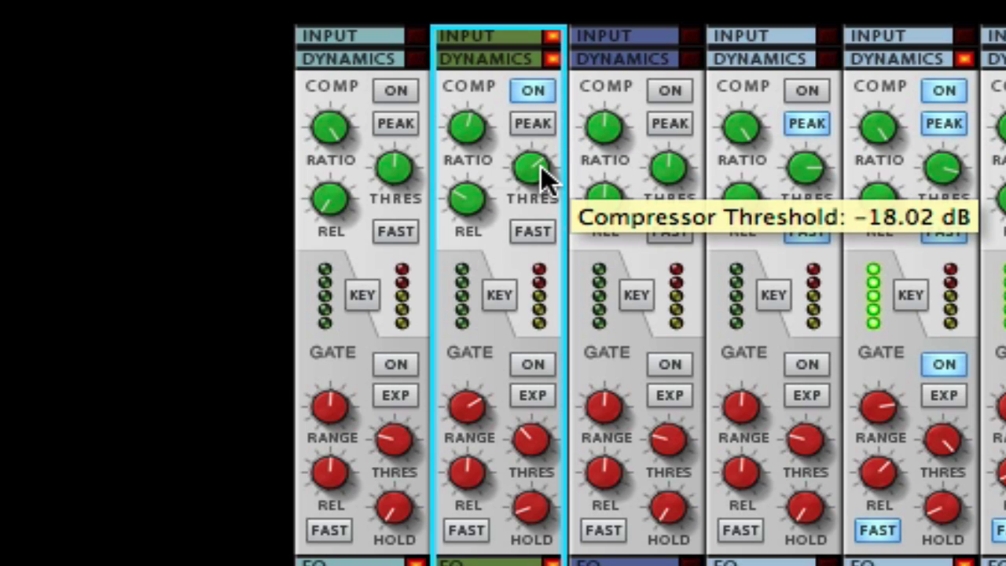
{"action": "left_click_drag", "start_coordinate": [540, 165], "coordinate": [535, 170]}
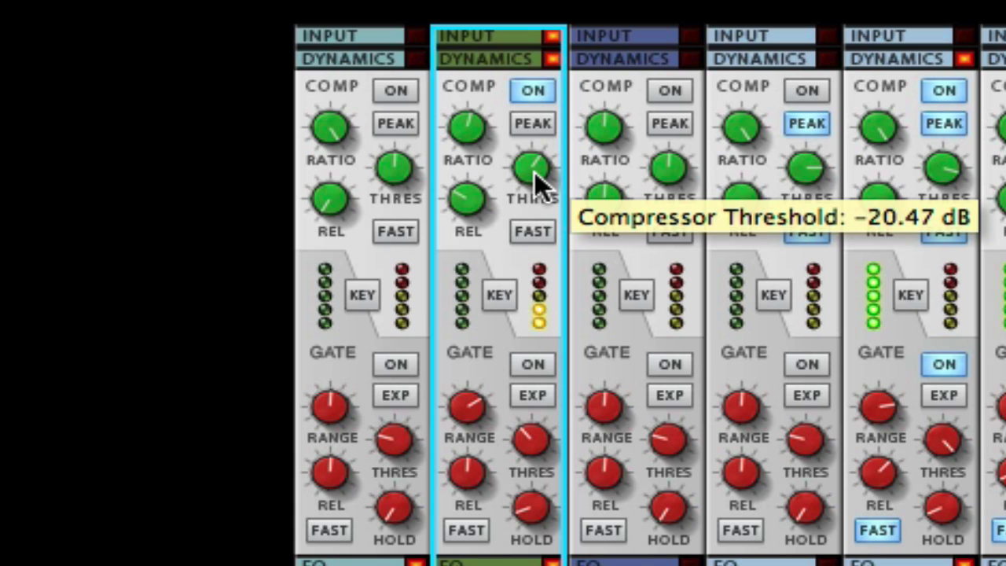
{"action": "mouse_move", "coordinate": [459, 126]}
{"action": "left_mouse_down"}
{"action": "mouse_move", "coordinate": [446, 130]}
{"action": "mouse_move", "coordinate": [445, 117]}
{"action": "left_mouse_up"}
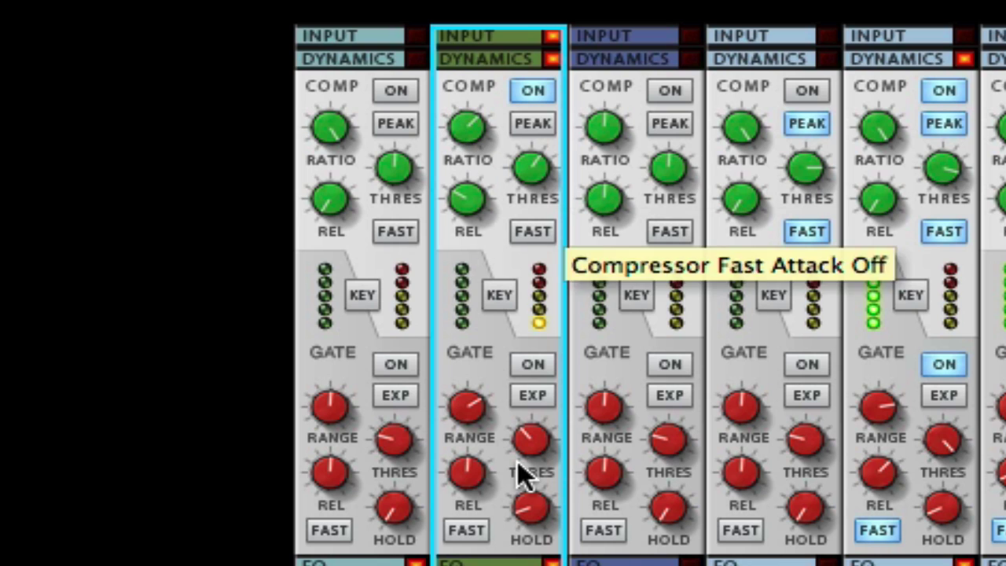
Compare the VOX track with and without compression by repeatedly bypassing and re-enabling its compressor, leaving it enabled.
{"action": "left_click", "coordinate": [530, 85]}
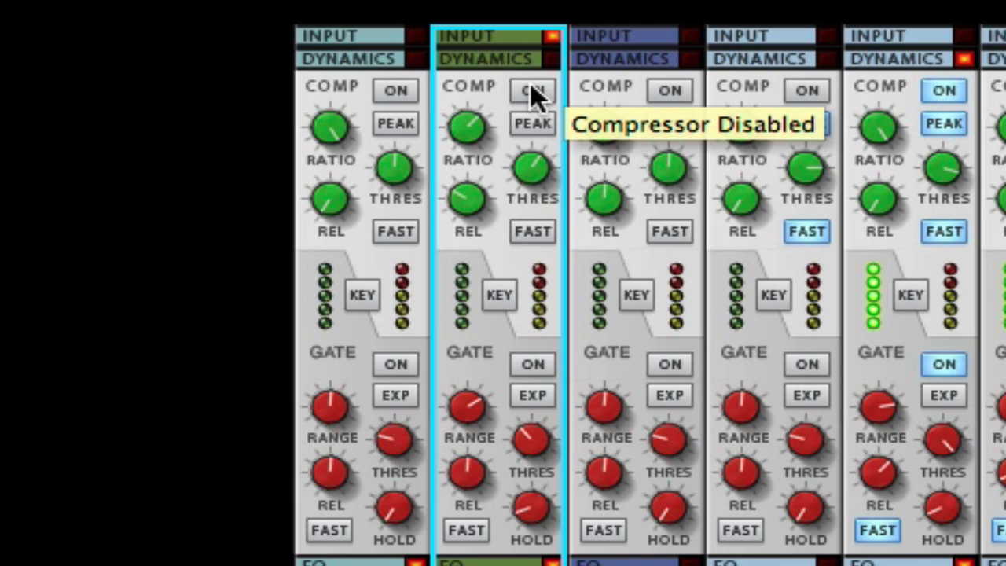
{"action": "left_click", "coordinate": [530, 85]}
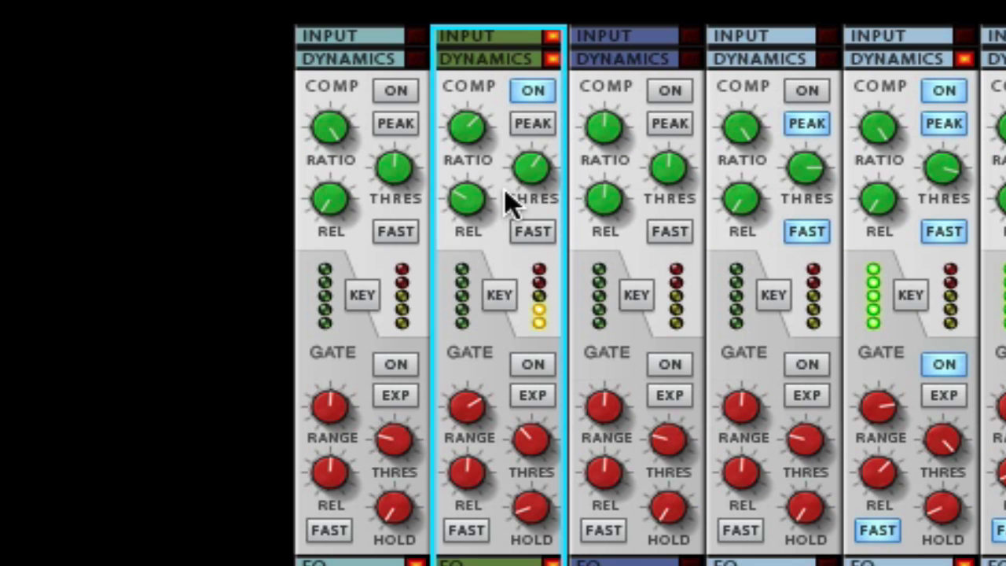
{"action": "left_click", "coordinate": [536, 83]}
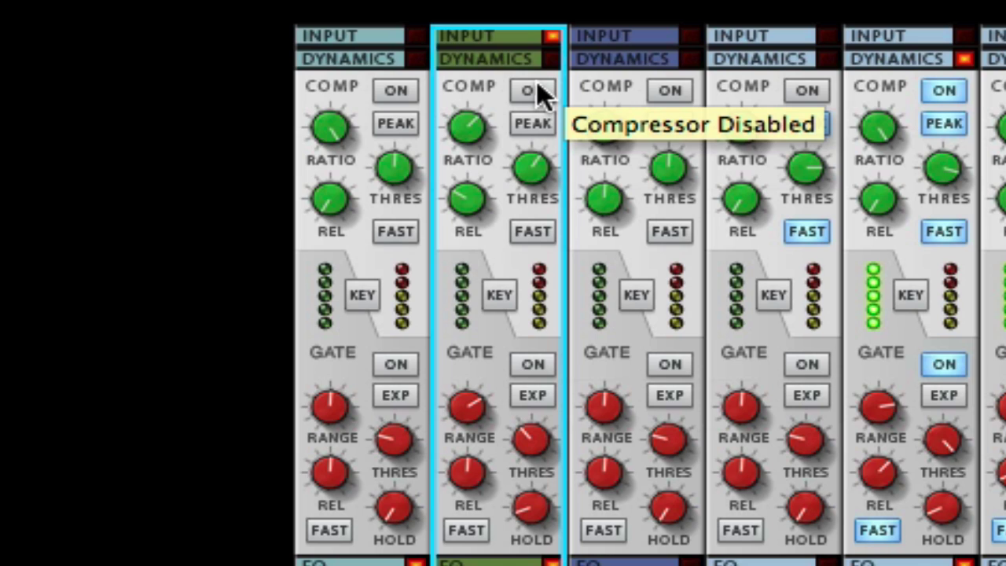
{"action": "left_click", "coordinate": [537, 84]}
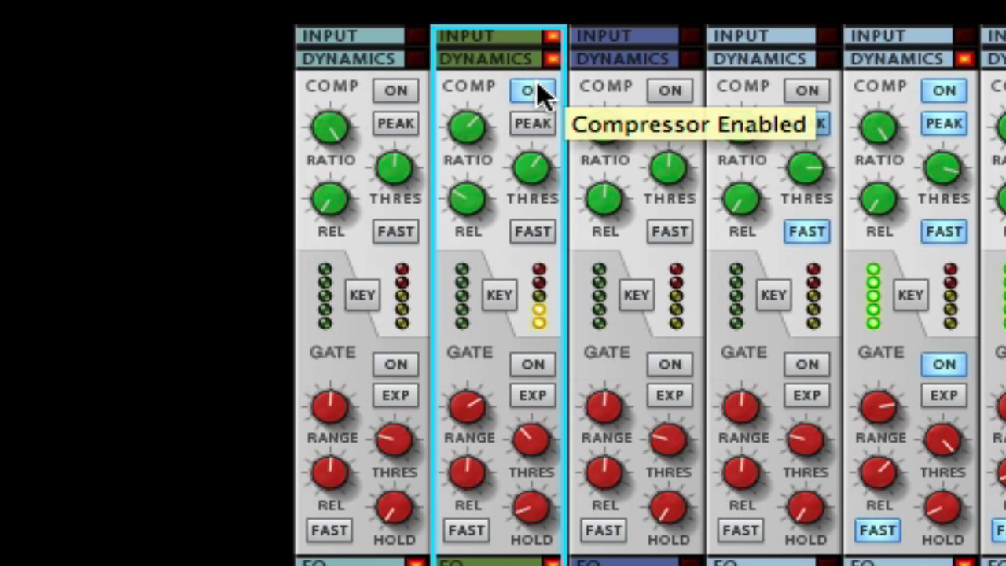
{"action": "left_click", "coordinate": [537, 86]}
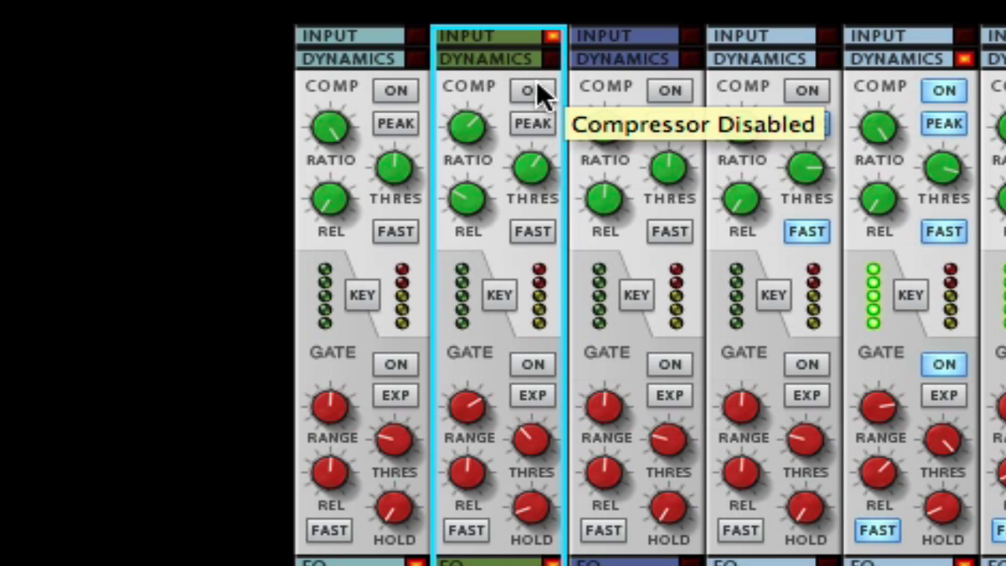
{"action": "left_click", "coordinate": [536, 87]}
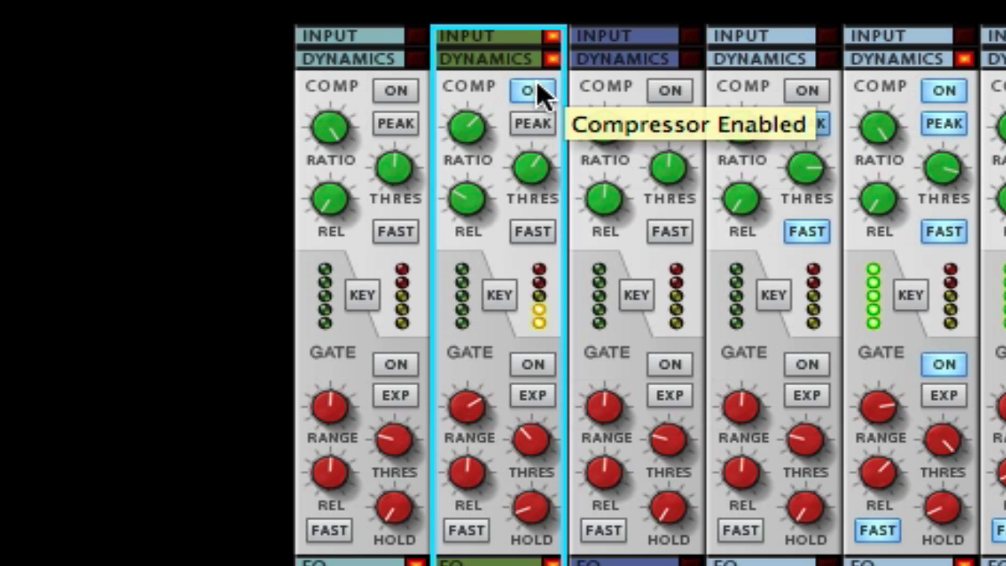
{"action": "left_click", "coordinate": [537, 86]}
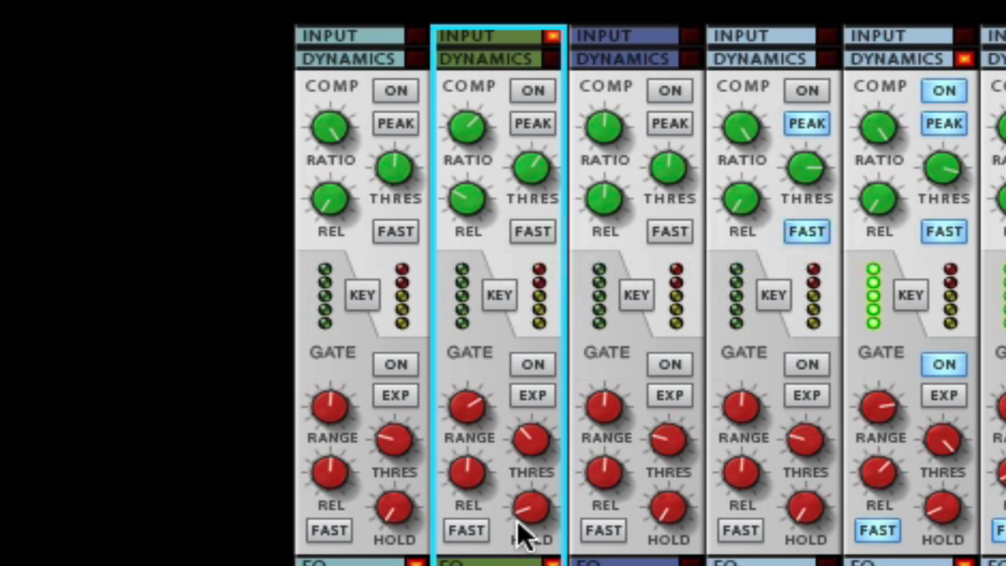
{"action": "left_click", "coordinate": [543, 87]}
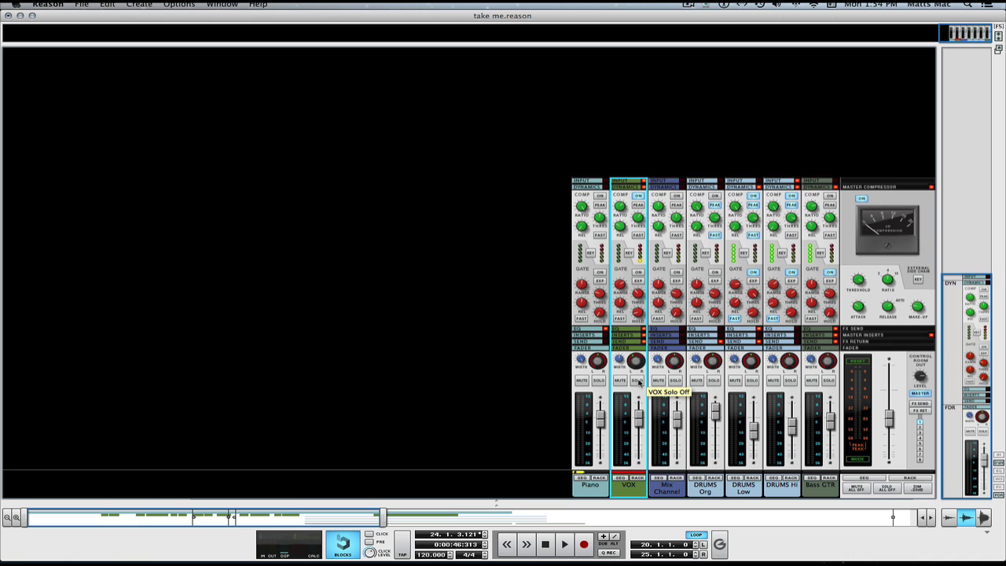
Remove the solo from the VOX track and solo the Piano channel instead.
{"action": "left_click", "coordinate": [597, 381]}
{"action": "key", "text": "F7"}
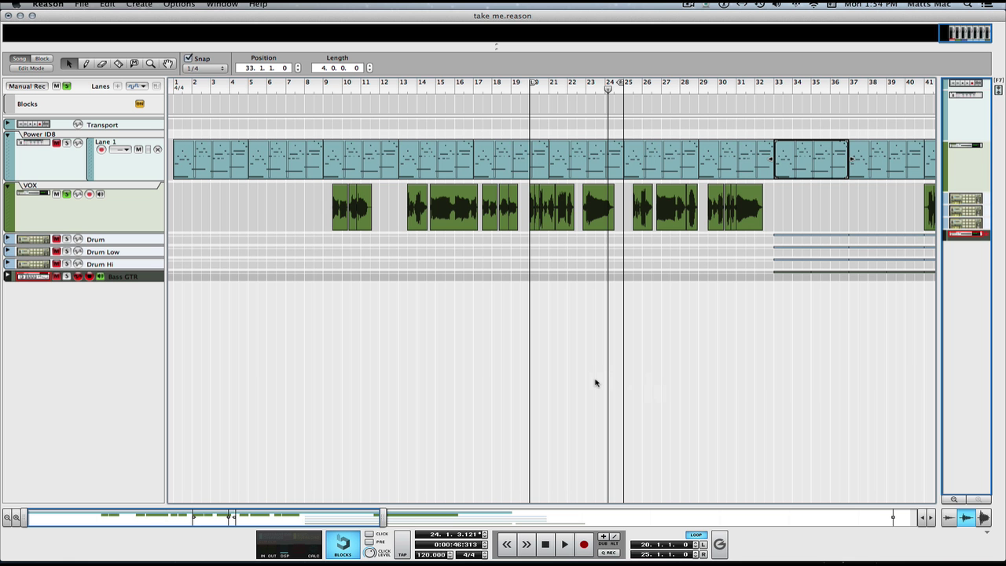
{"action": "left_click", "coordinate": [276, 155]}
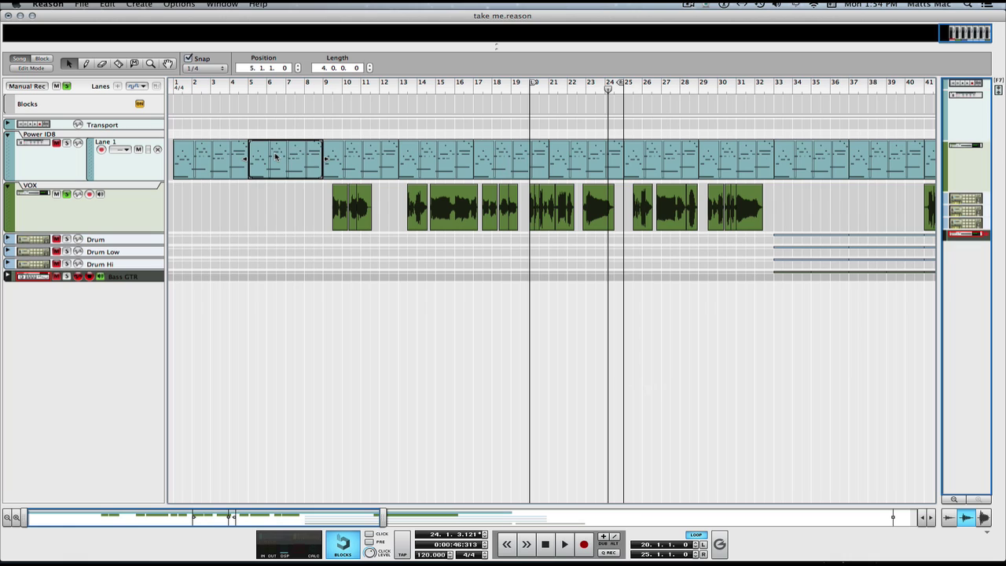
{"action": "left_click", "coordinate": [65, 195]}
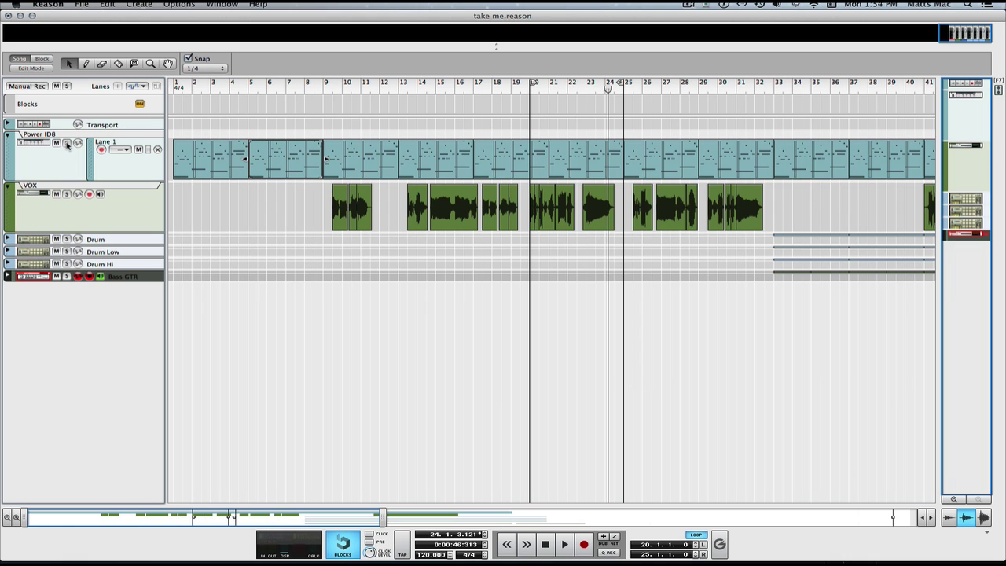
{"action": "key", "text": "F5"}
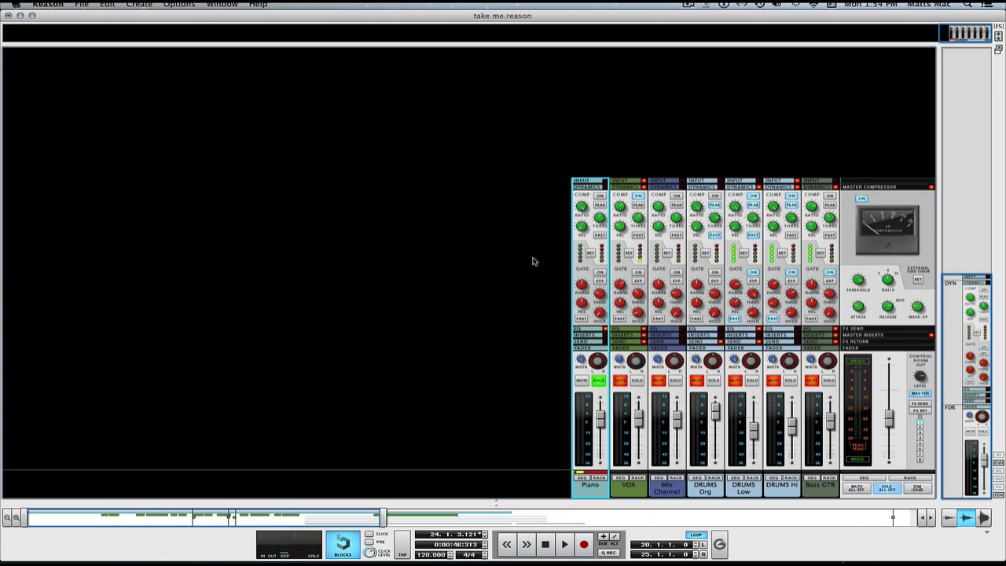
{"action": "key", "text": "F7"}
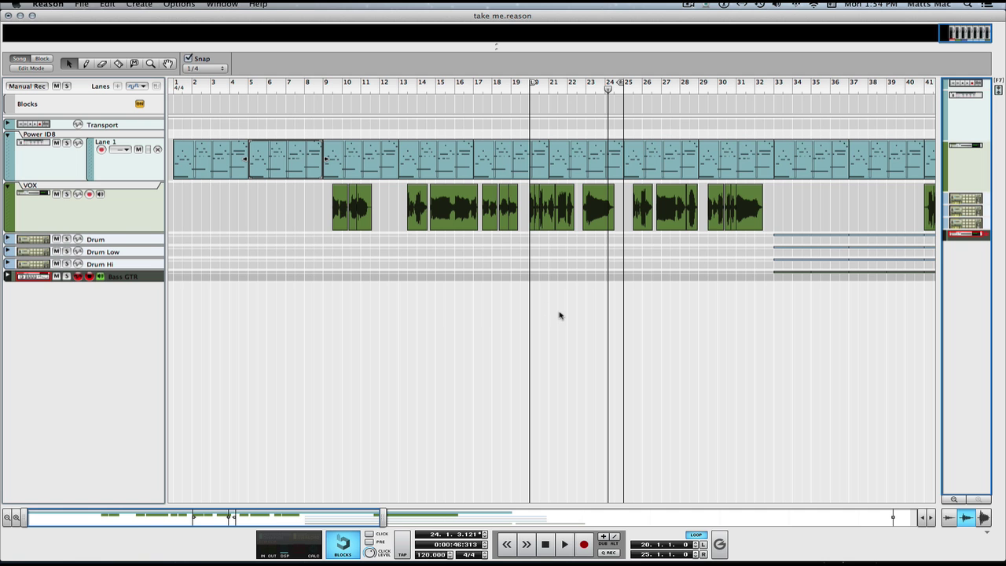
Set the loop to the Power ID8 clip spanning bars 5 to 9 and start playback from there.
{"action": "left_click", "coordinate": [299, 158]}
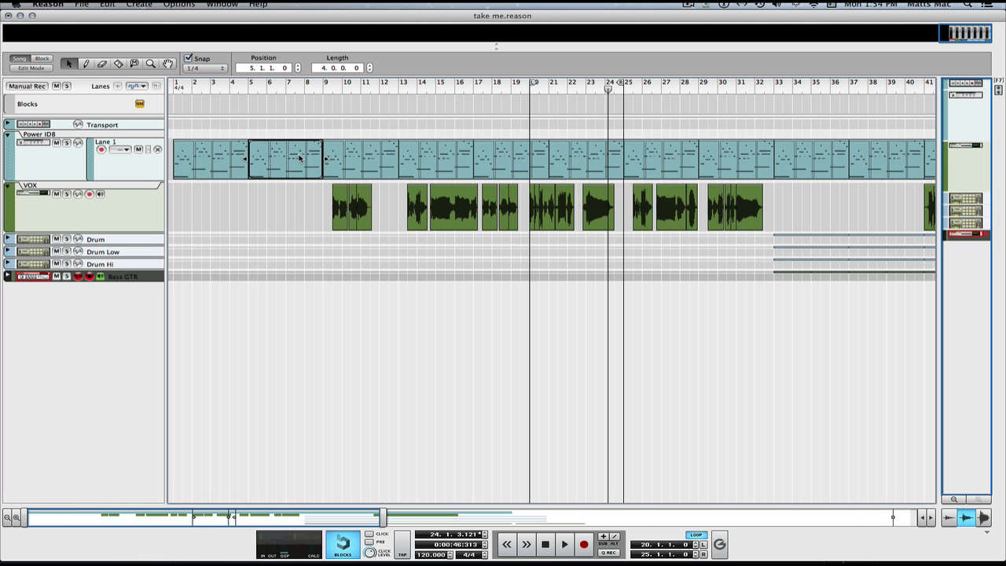
{"action": "key", "text": "super+l"}
{"action": "key", "text": "space"}
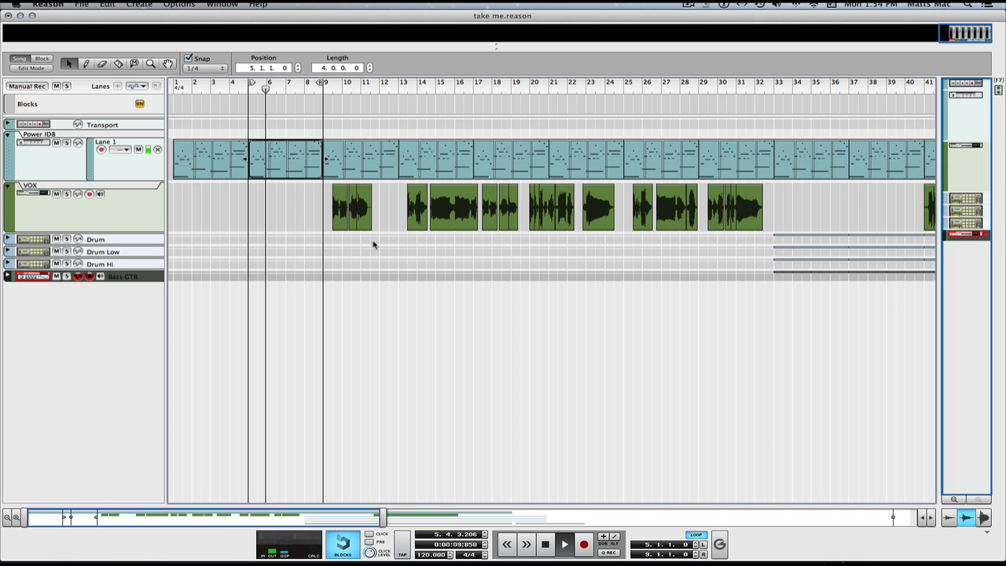
Return to the mixer and switch the Piano compressor on, off and on again to compare the sound.
{"action": "key", "text": "F5"}
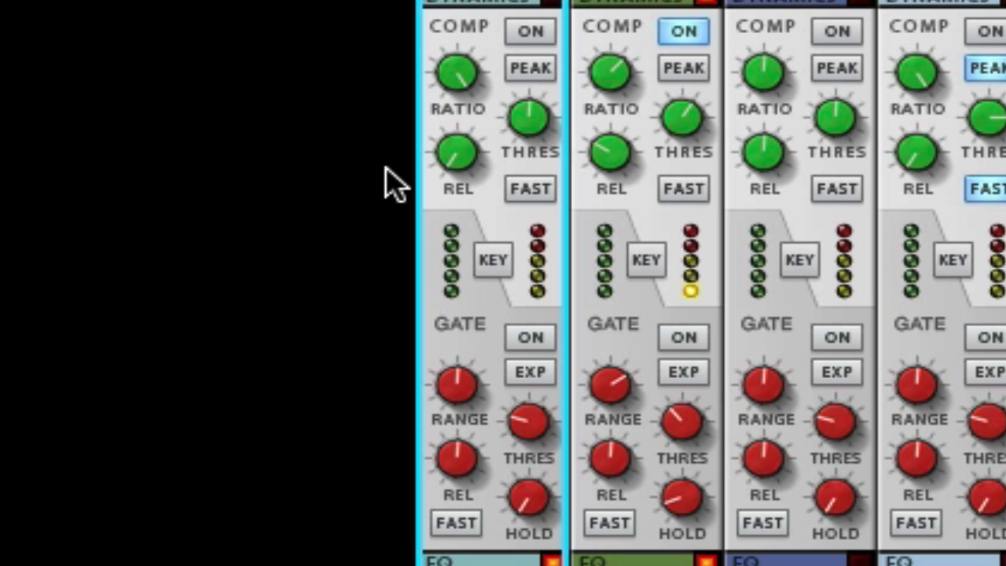
{"action": "left_click", "coordinate": [531, 33]}
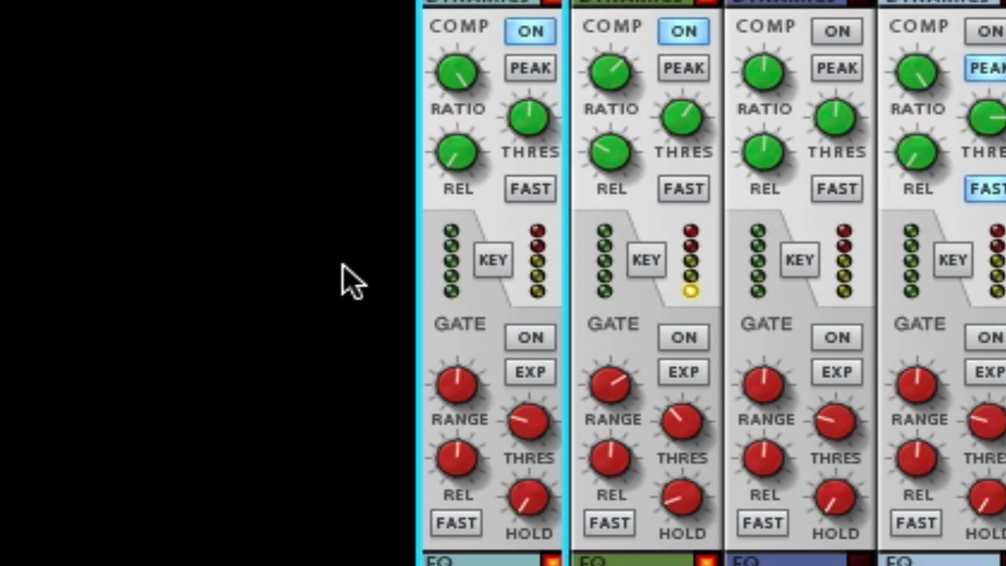
{"action": "left_click", "coordinate": [531, 33]}
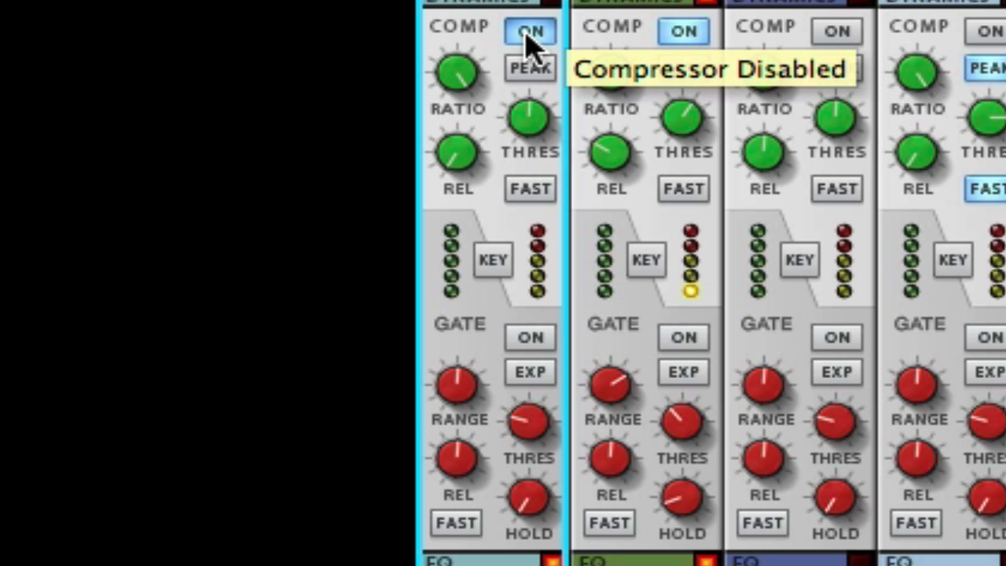
{"action": "left_click", "coordinate": [529, 33]}
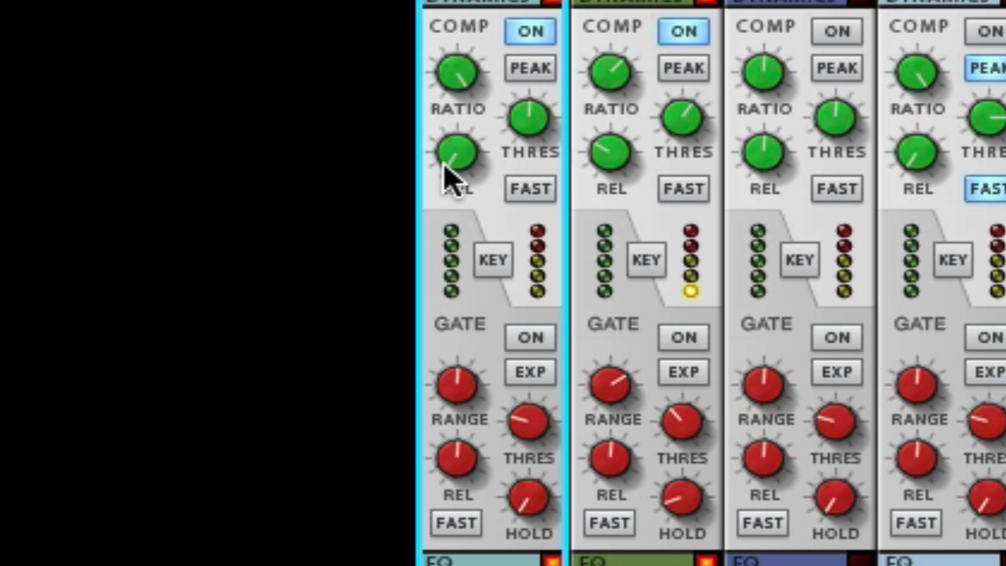
Adjust the Piano compressor's threshold and ratio, leaving the ratio at Infinite:1, and compare the sound bypassed before re-enabling it.
{"action": "mouse_move", "coordinate": [449, 175]}
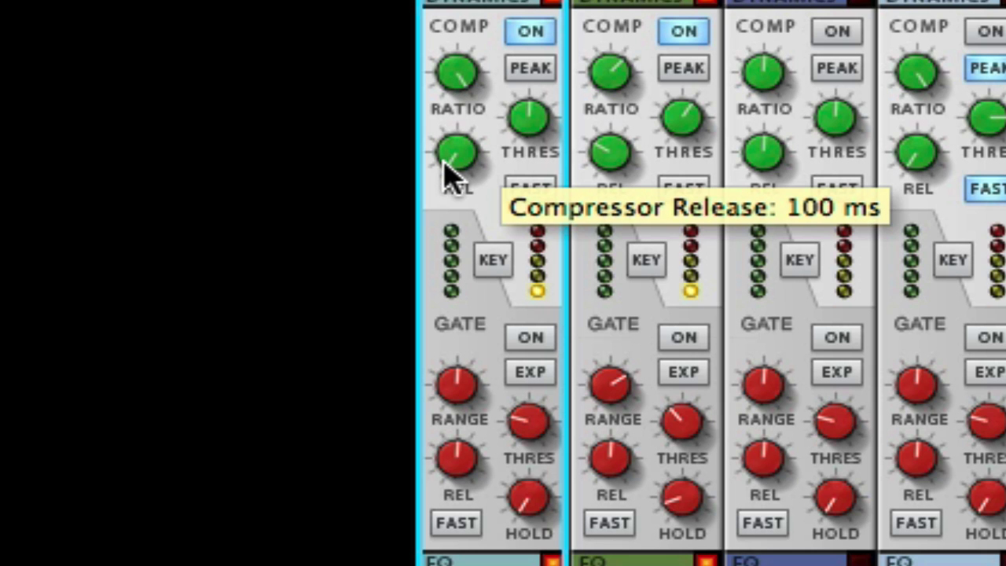
{"action": "mouse_move", "coordinate": [521, 134]}
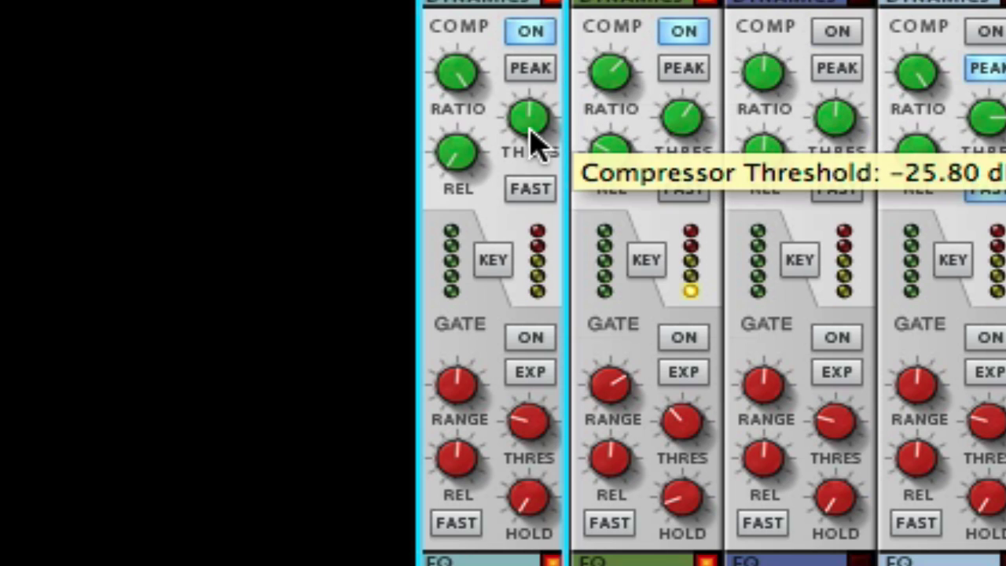
{"action": "left_click_drag", "start_coordinate": [527, 157], "coordinate": [467, 127]}
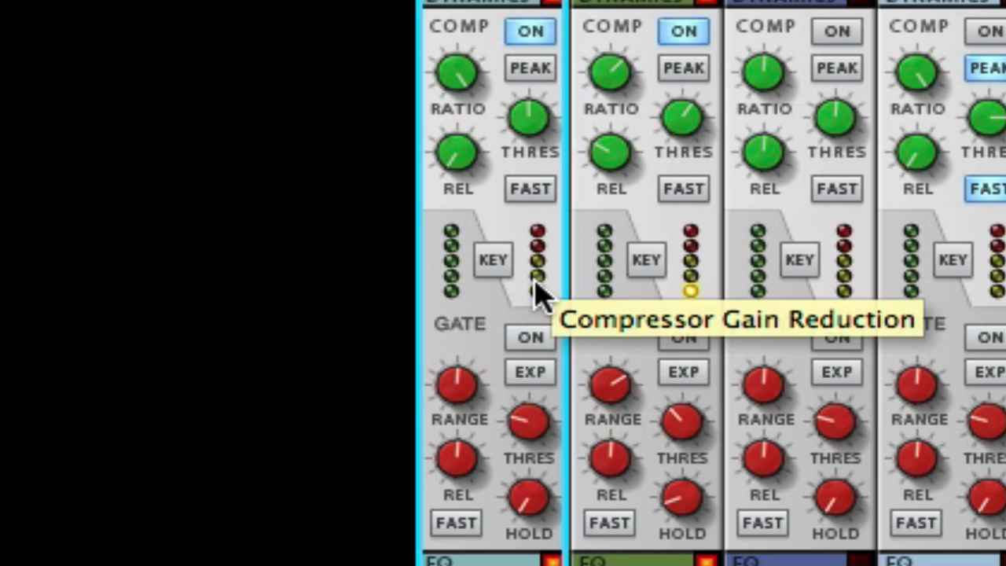
{"action": "mouse_move", "coordinate": [451, 74]}
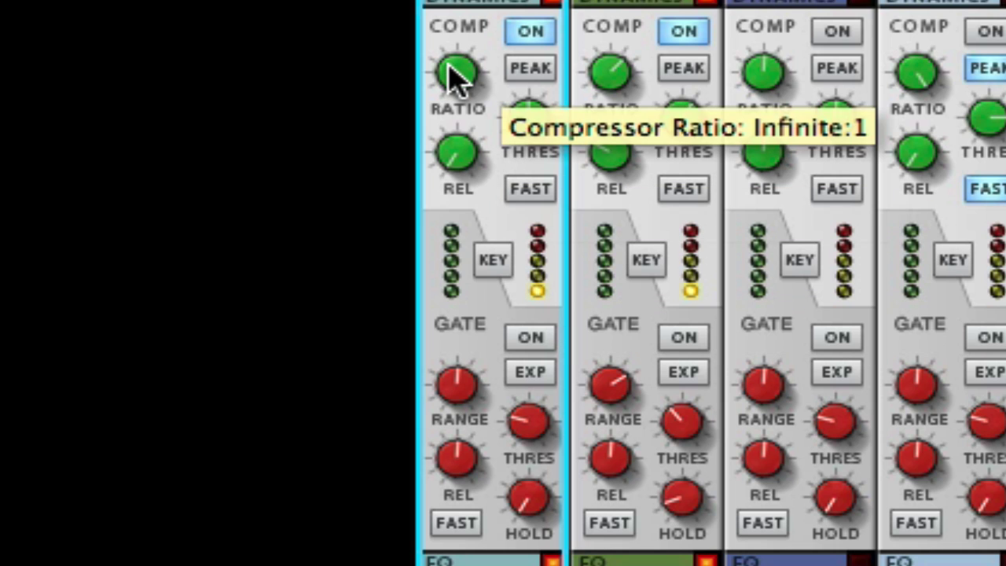
{"action": "left_click_drag", "start_coordinate": [451, 69], "coordinate": [403, 55]}
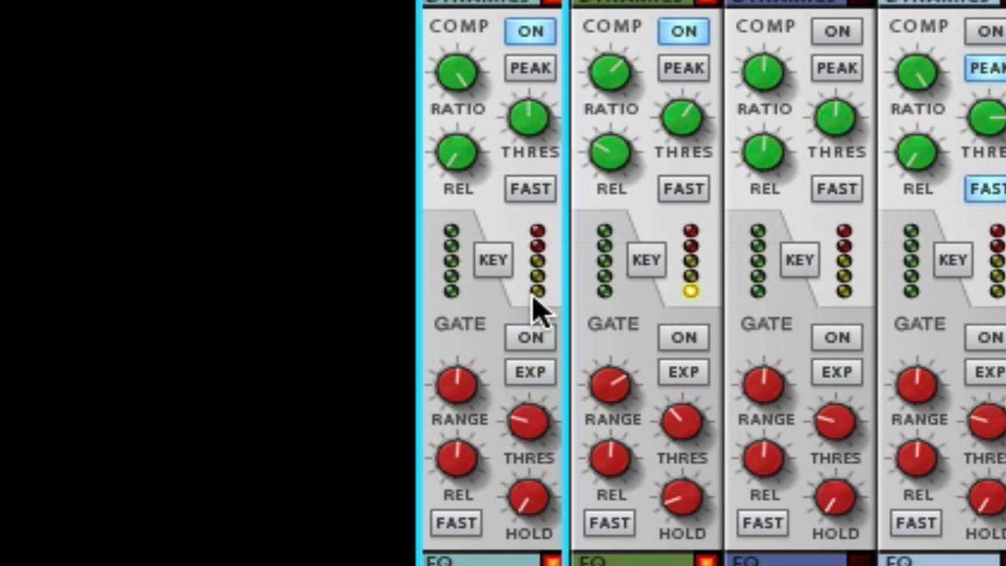
{"action": "left_click", "coordinate": [531, 32]}
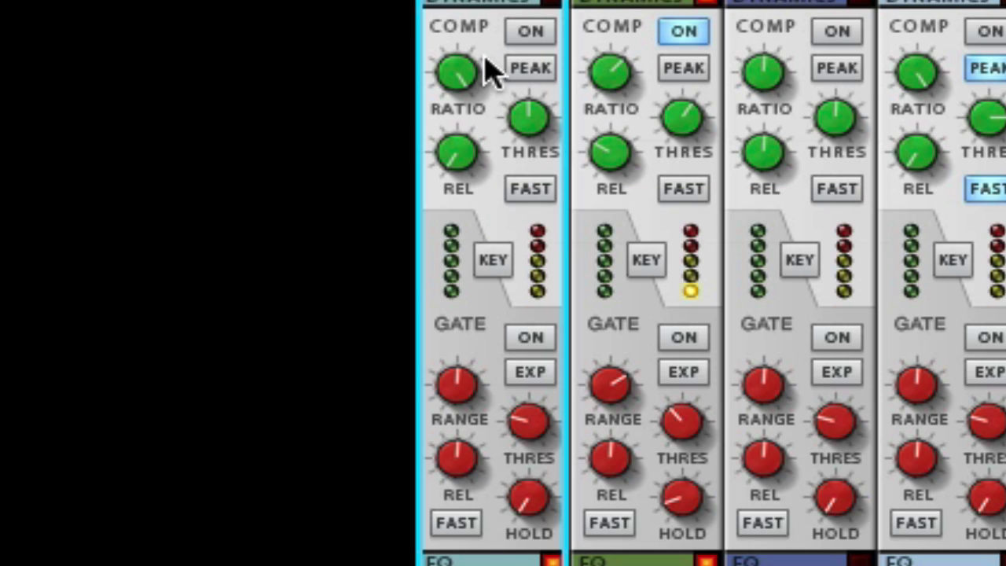
{"action": "left_click", "coordinate": [524, 28]}
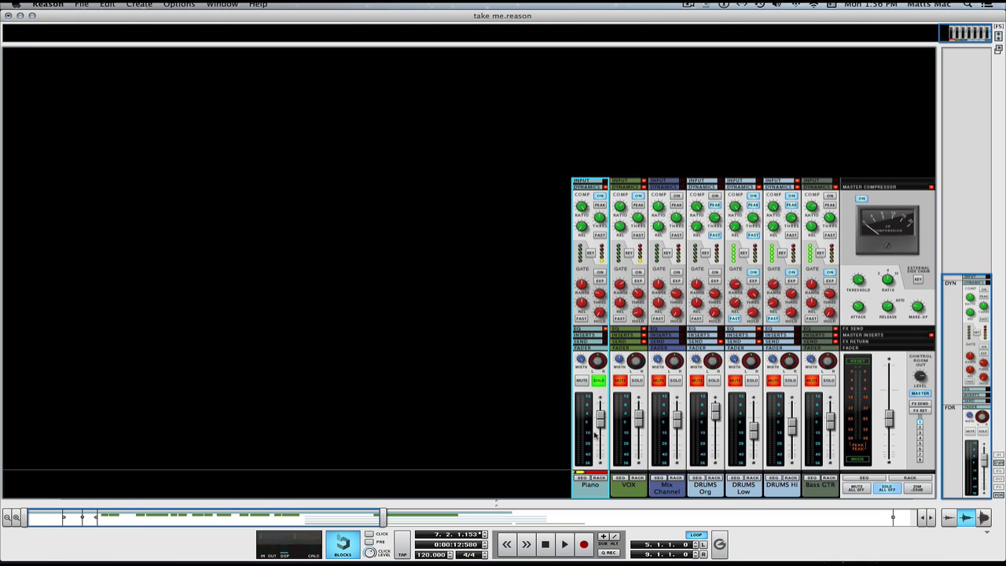
Move the solo from Piano to DRUMS Org and loop playback over the Power ID8 clip spanning bars 33 to 37.
{"action": "left_click", "coordinate": [598, 381]}
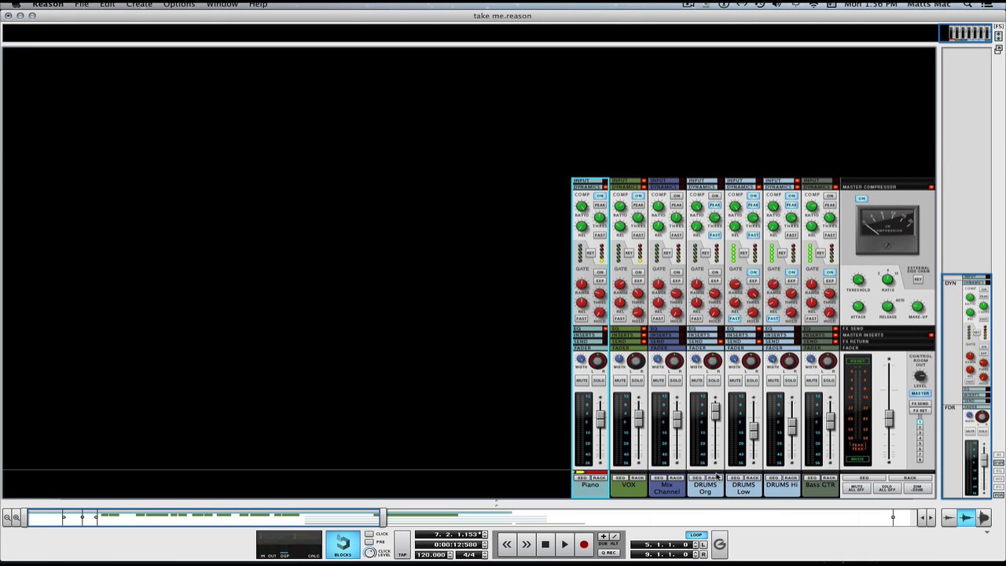
{"action": "left_click", "coordinate": [714, 380]}
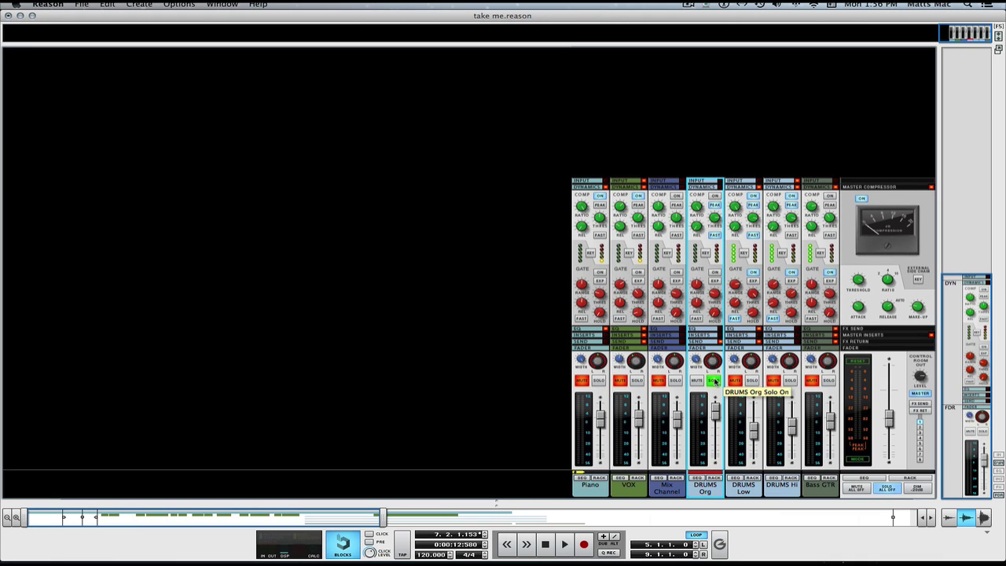
{"action": "key", "text": "F7"}
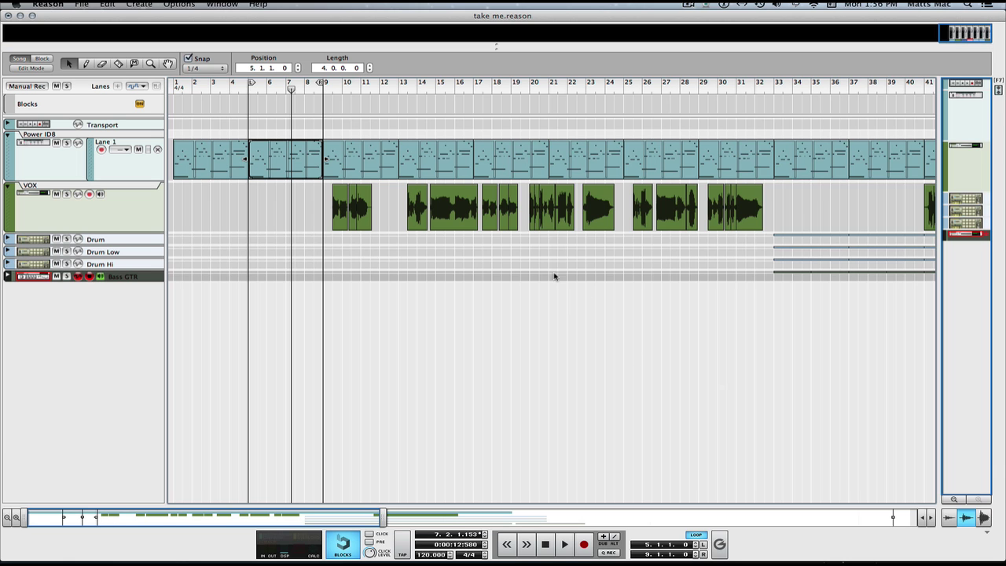
{"action": "left_click", "coordinate": [809, 165]}
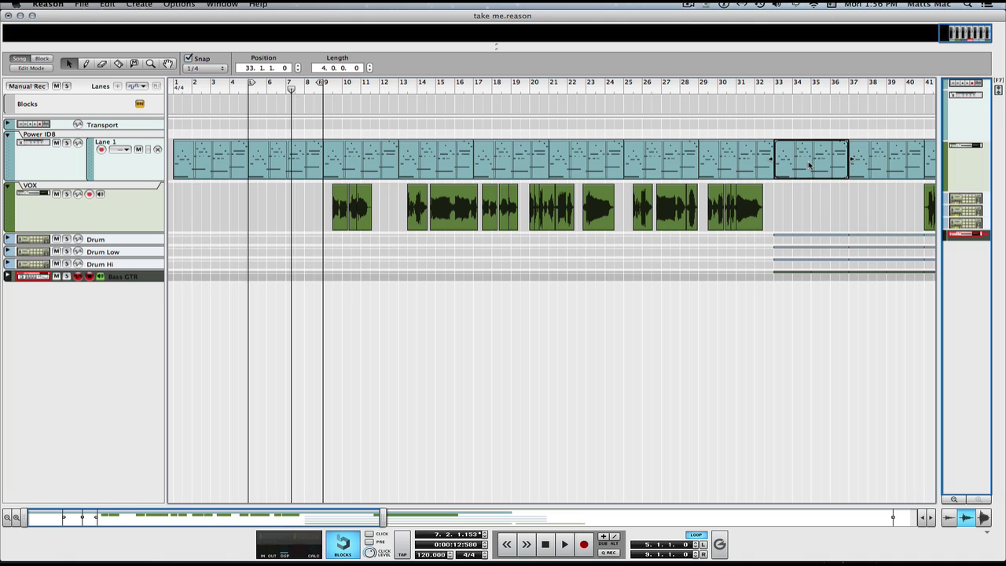
{"action": "key", "text": "super+l"}
{"action": "key", "text": "space"}
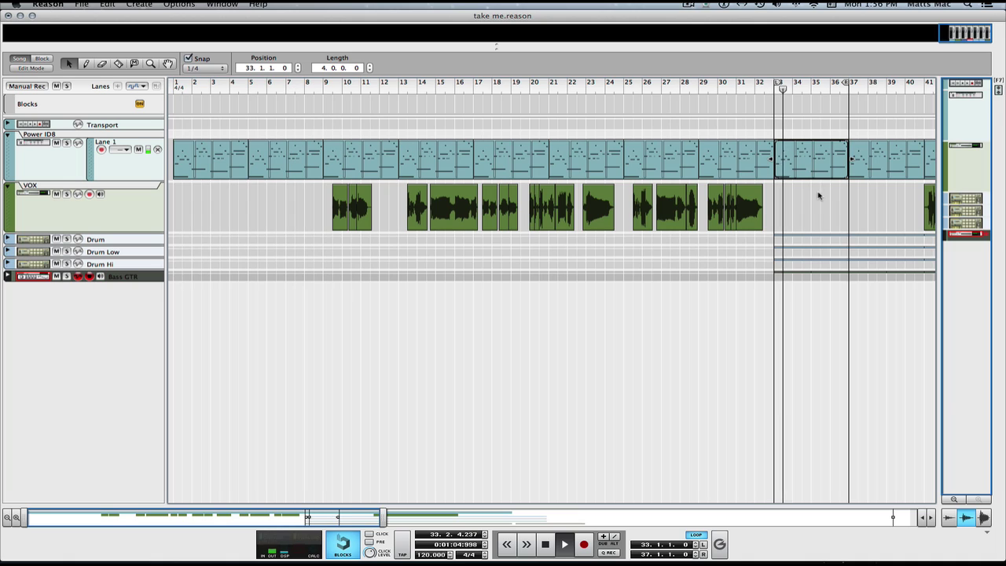
Return to the mixer and switch the DRUMS Org compressor off and on twice to compare the sound.
{"action": "key", "text": "F6"}
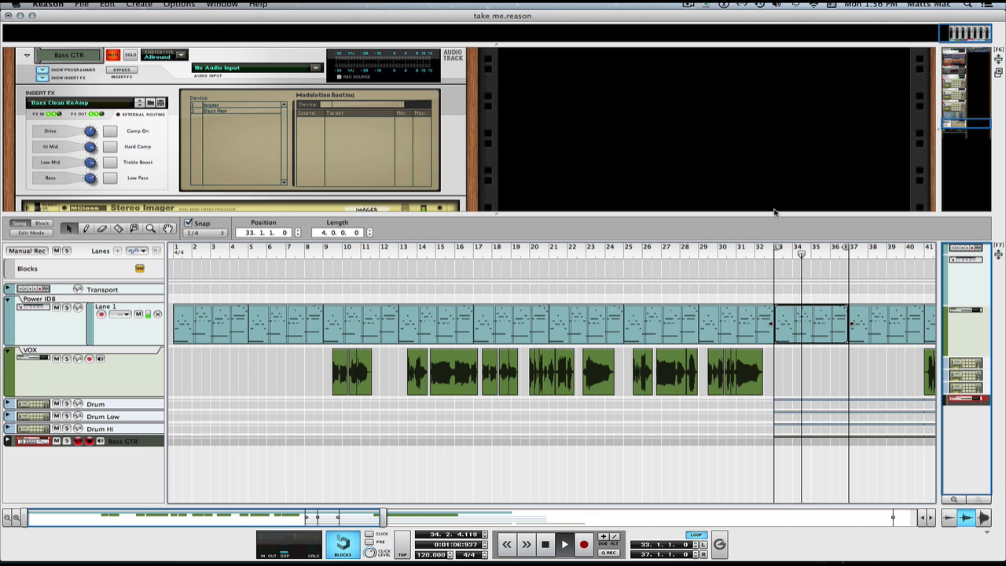
{"action": "key", "text": "F5"}
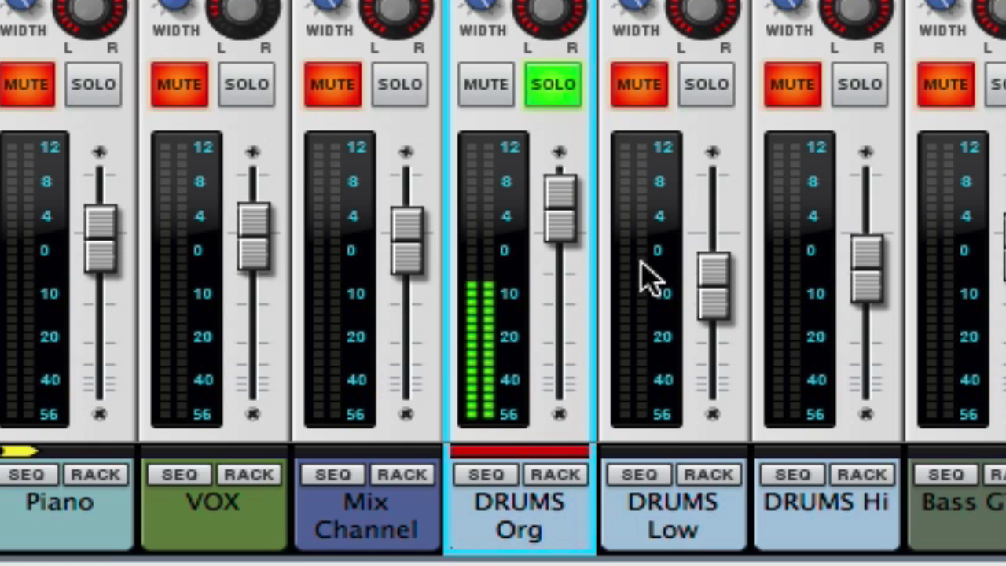
{"action": "scroll", "coordinate": [550, 201], "scroll_direction": "up", "scroll_amount": 2}
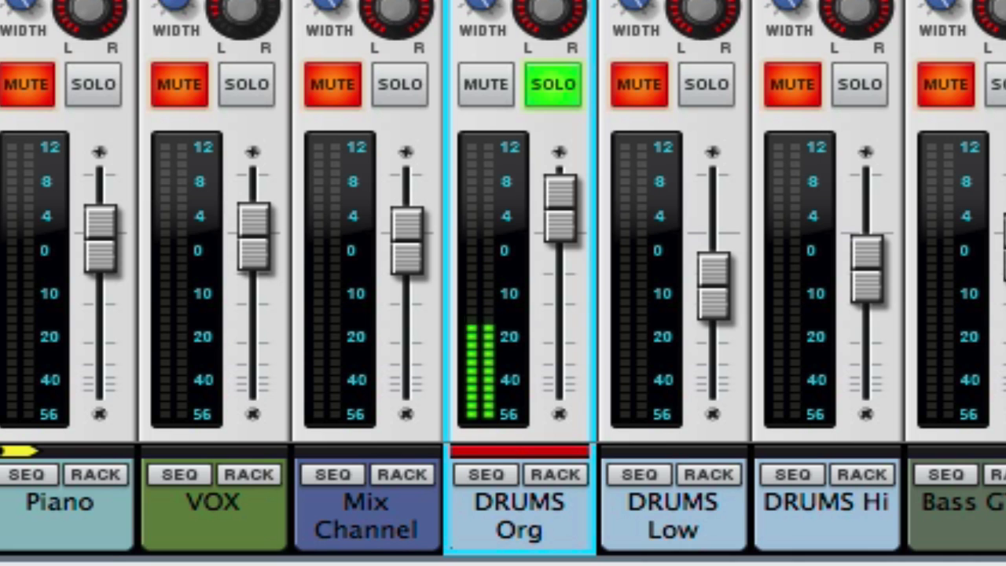
{"action": "scroll", "coordinate": [511, 310], "scroll_direction": "up", "scroll_amount": 5}
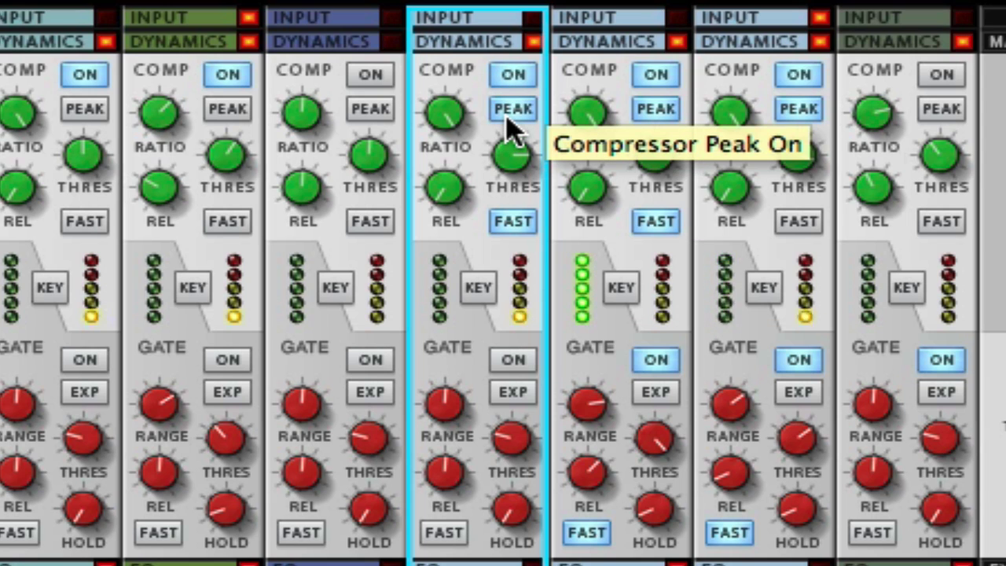
{"action": "left_click", "coordinate": [515, 76]}
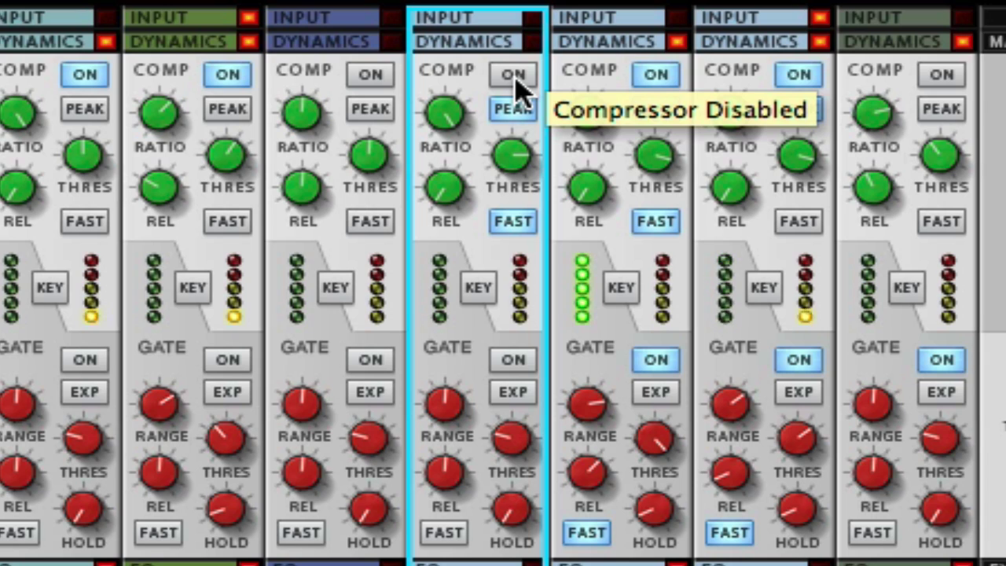
{"action": "left_click", "coordinate": [515, 77]}
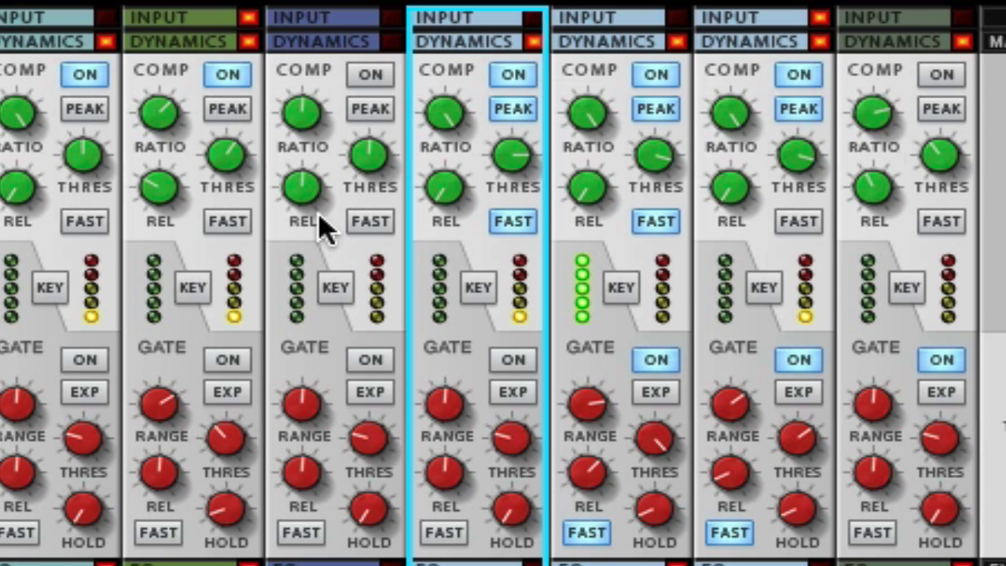
{"action": "left_click", "coordinate": [513, 74]}
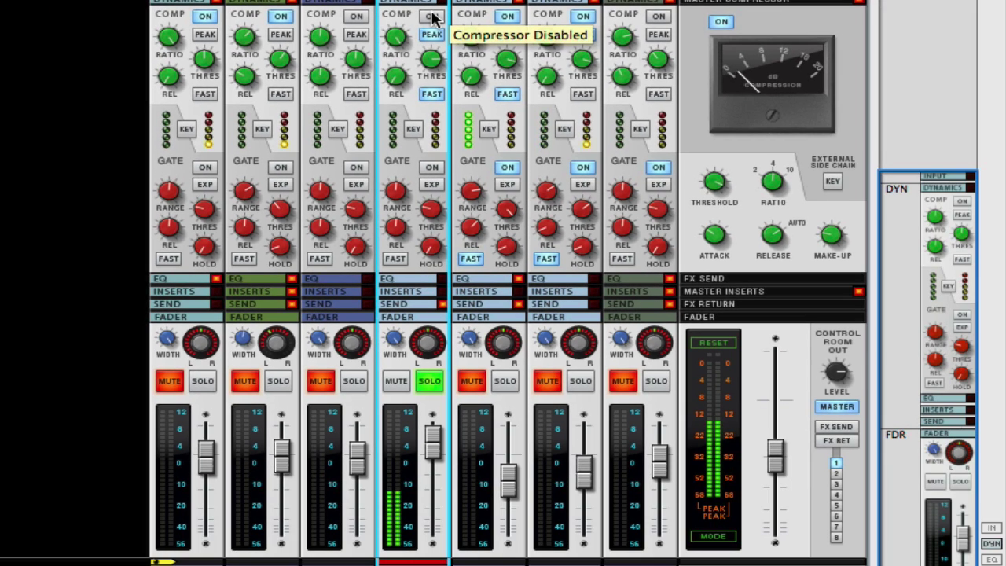
{"action": "left_click", "coordinate": [431, 17]}
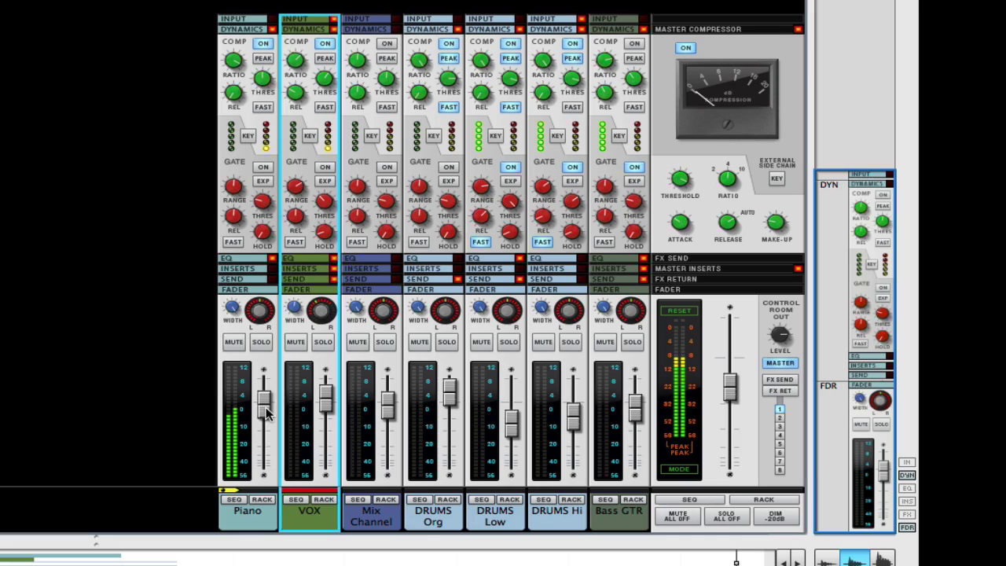
Lower the Piano channel's fader slightly and adjust the master compressor's threshold while the full mix plays.
{"action": "left_click_drag", "start_coordinate": [264, 402], "coordinate": [264, 417]}
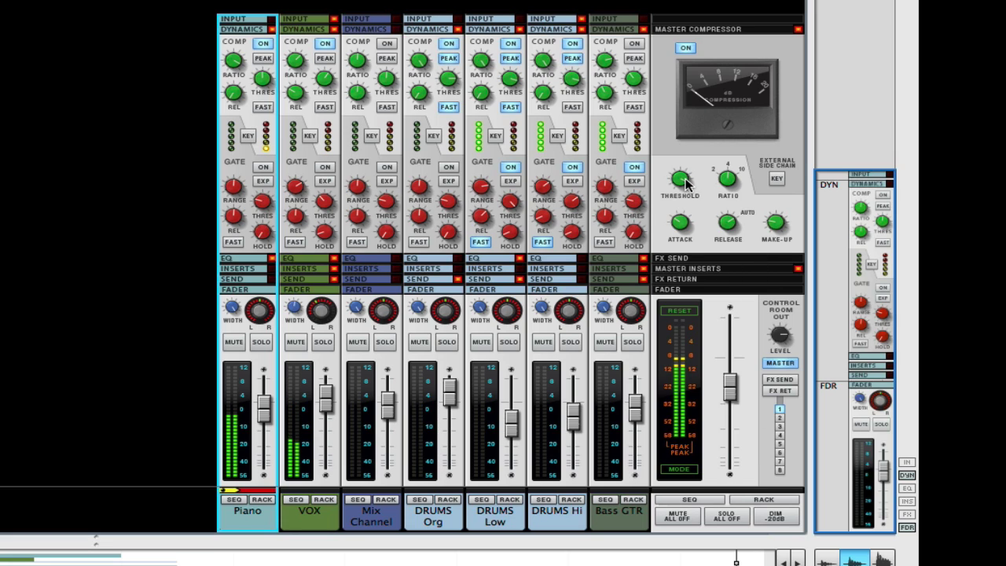
{"action": "mouse_move", "coordinate": [685, 182]}
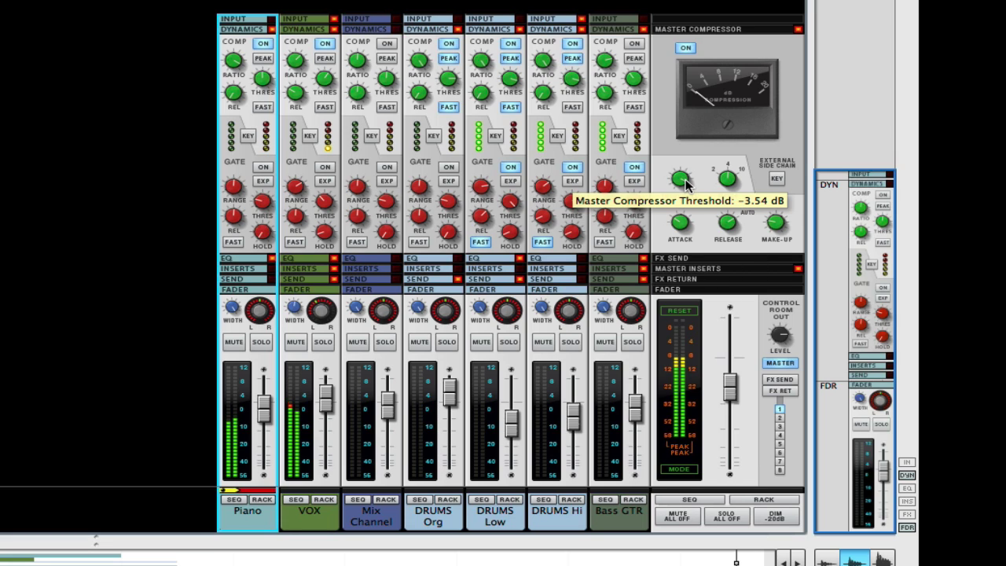
{"action": "mouse_move", "coordinate": [685, 180]}
{"action": "left_mouse_down"}
{"action": "mouse_move", "coordinate": [672, 214]}
{"action": "mouse_move", "coordinate": [675, 168]}
{"action": "mouse_move", "coordinate": [674, 181]}
{"action": "left_mouse_up"}
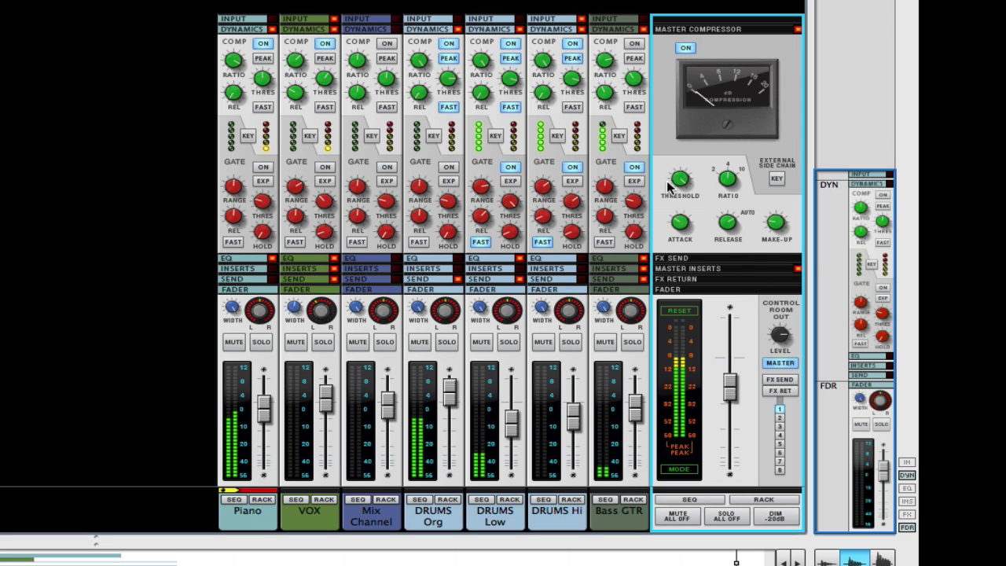
Enable the Bass GTR channel's compressor and raise the channel's fader to about -0.36 dB.
{"action": "left_click", "coordinate": [640, 42]}
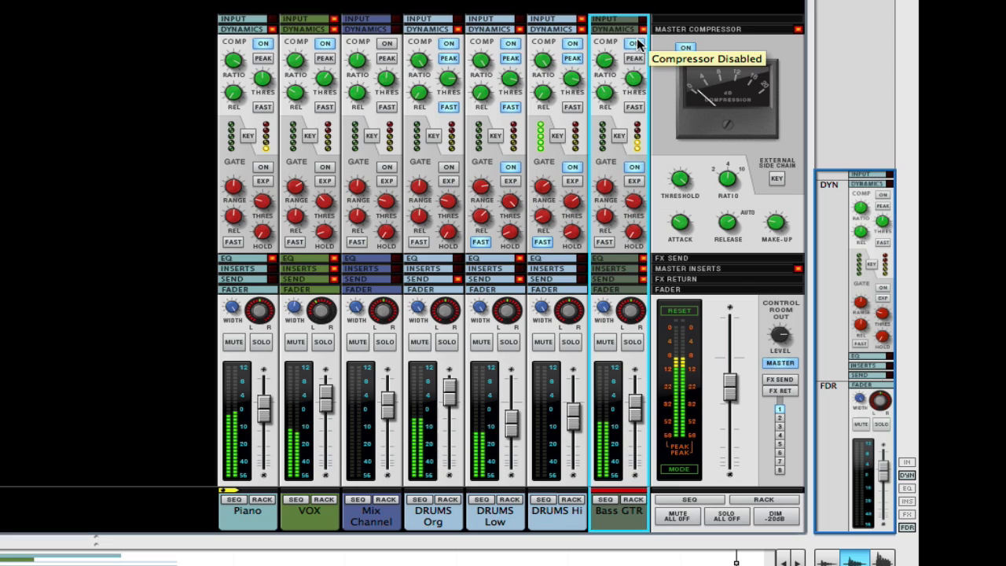
{"action": "left_click", "coordinate": [640, 42]}
{"action": "left_click_drag", "start_coordinate": [635, 408], "coordinate": [637, 404]}
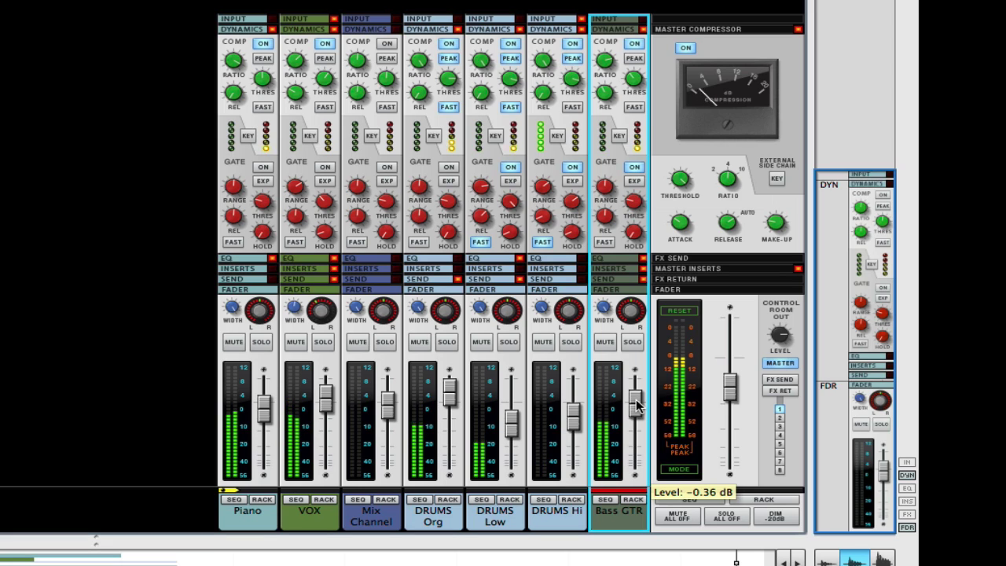
{"action": "left_click_drag", "start_coordinate": [637, 404], "coordinate": [638, 404]}
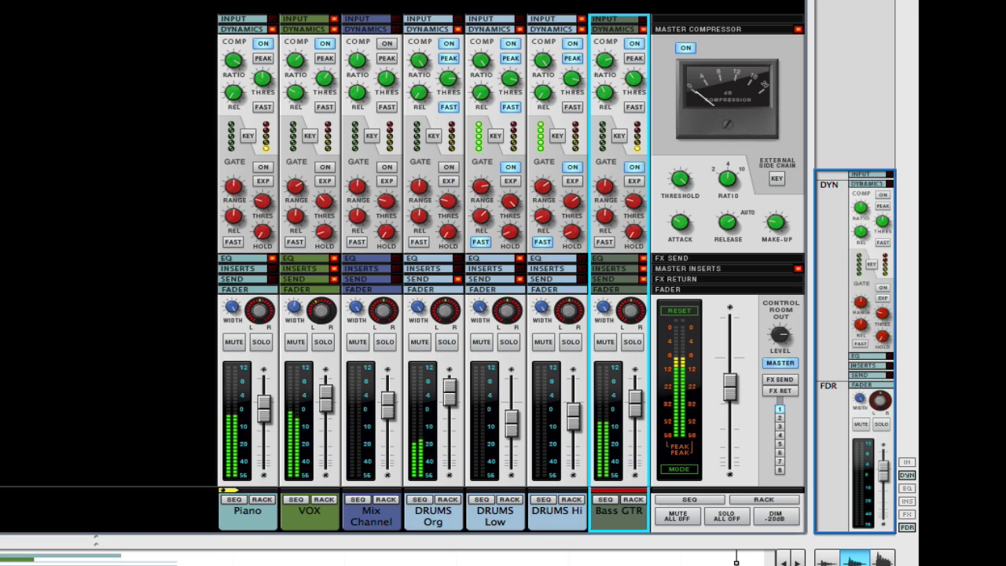